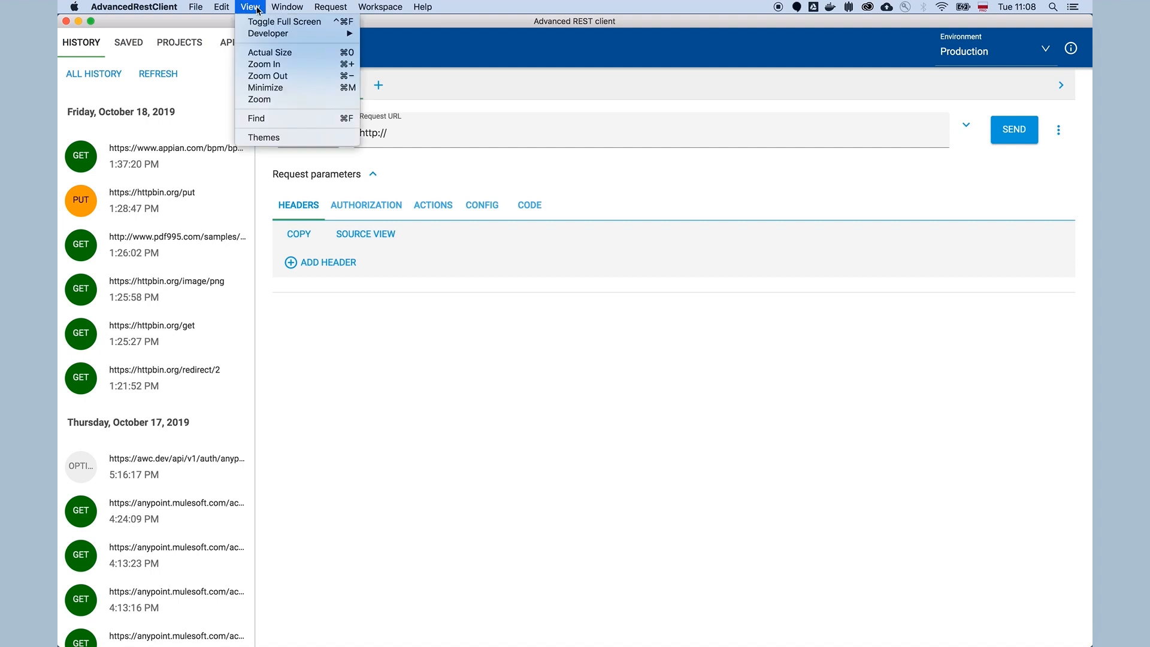
Step: Switch the active theme to Dark theme and return to the request editor
left_click(302, 138)
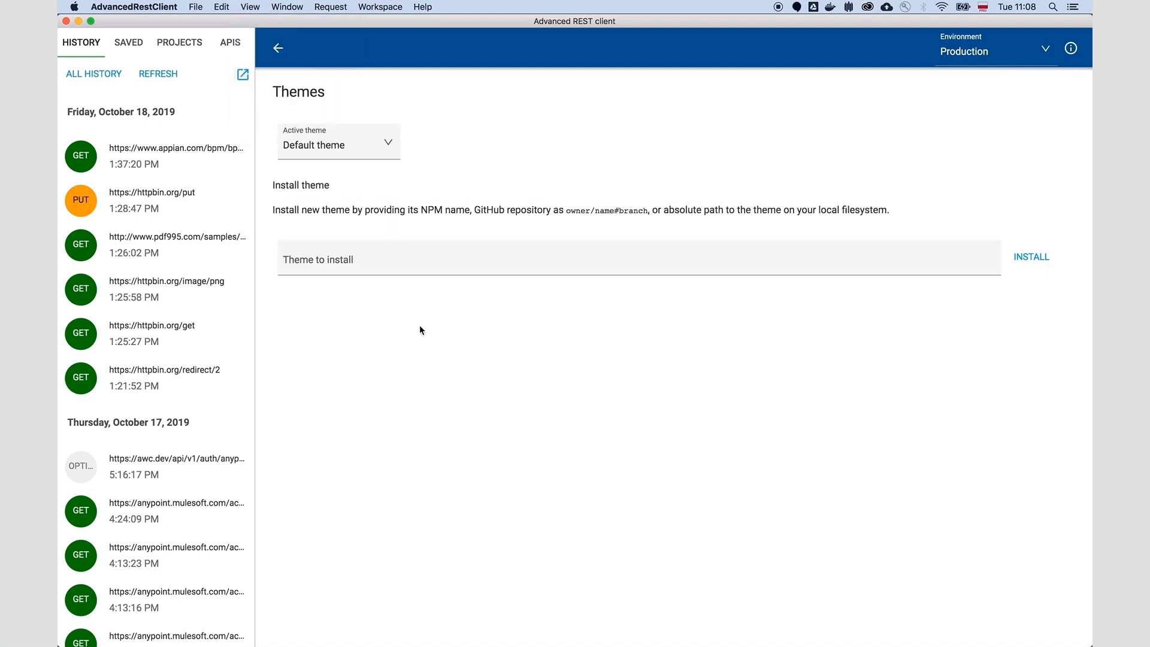
left_click(343, 142)
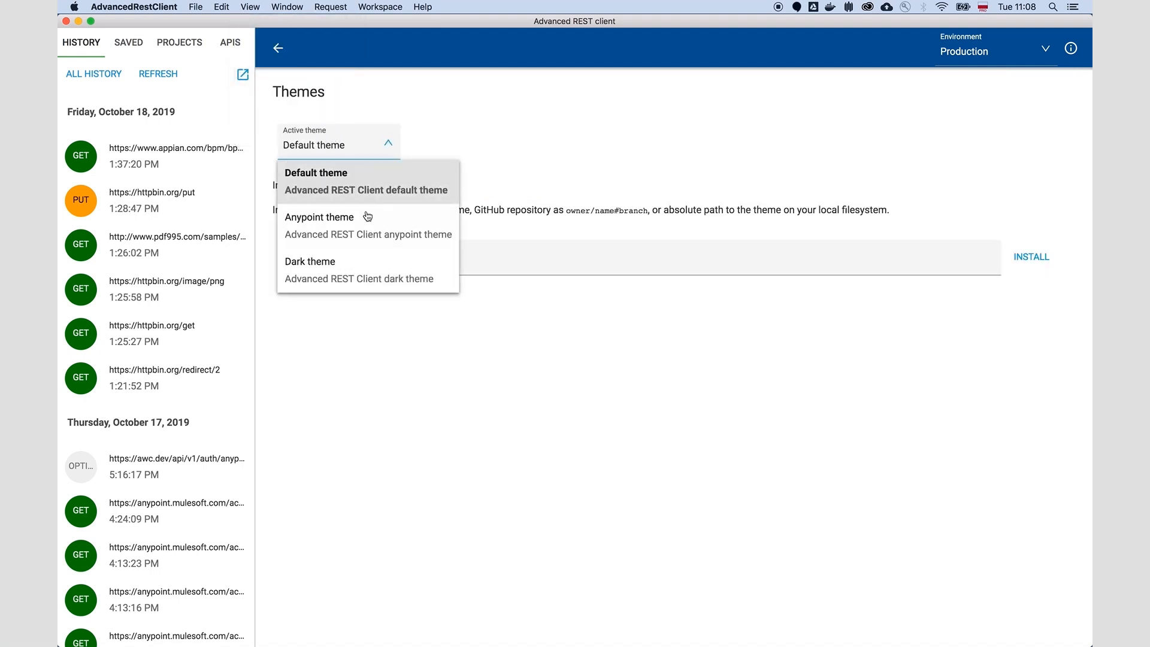
left_click(359, 274)
left_click(401, 359)
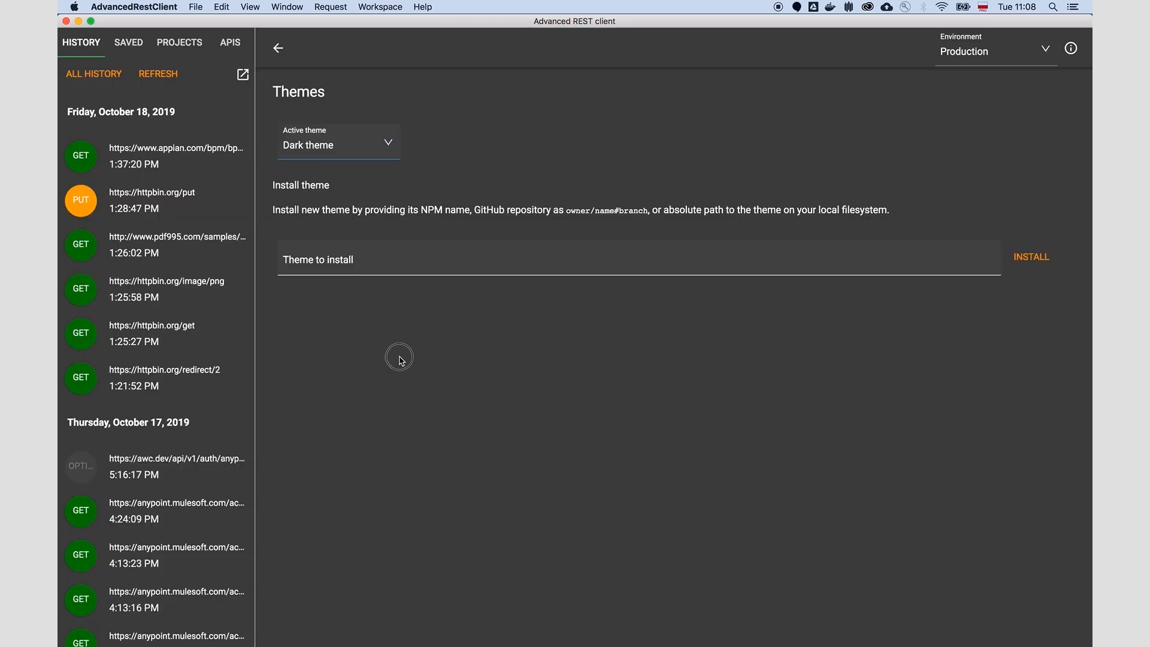
left_click(279, 49)
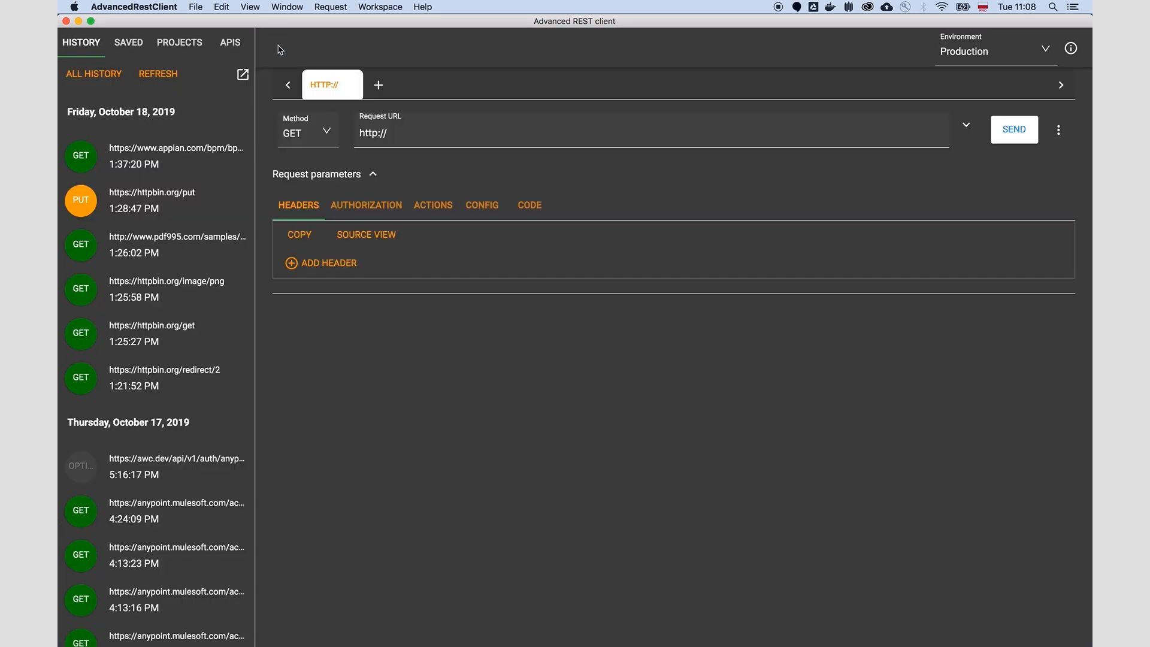
Step: Change the active theme to Anypoint theme and go back to the request editor
left_click(250, 6)
left_click(287, 139)
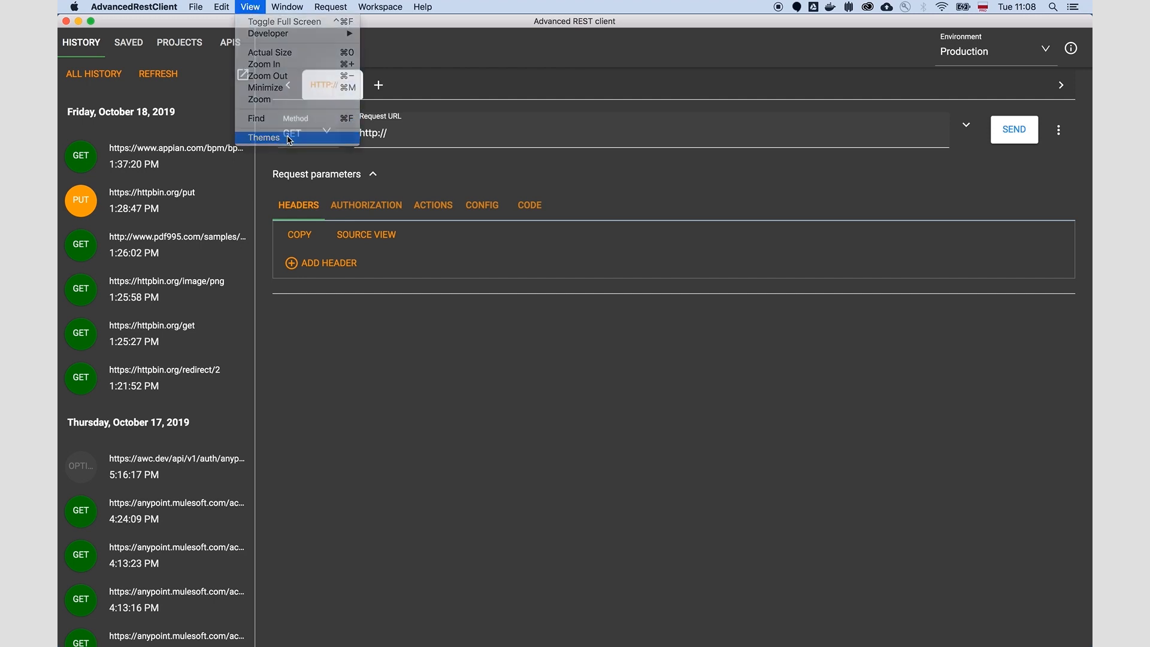
left_click(339, 156)
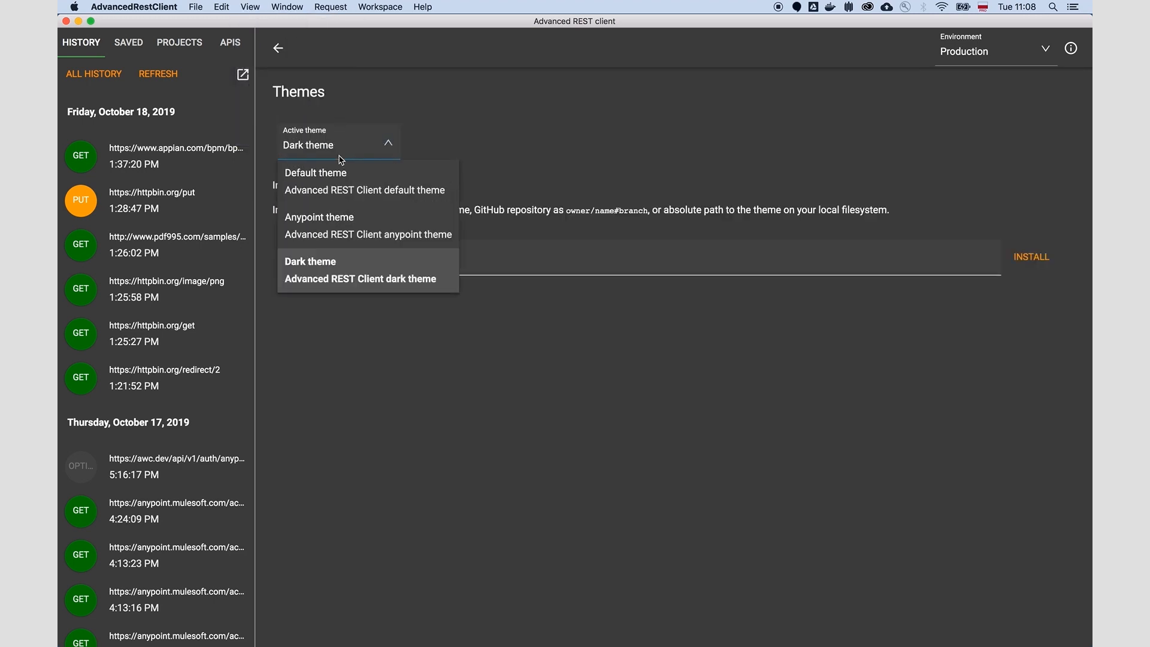
left_click(379, 233)
left_click(278, 48)
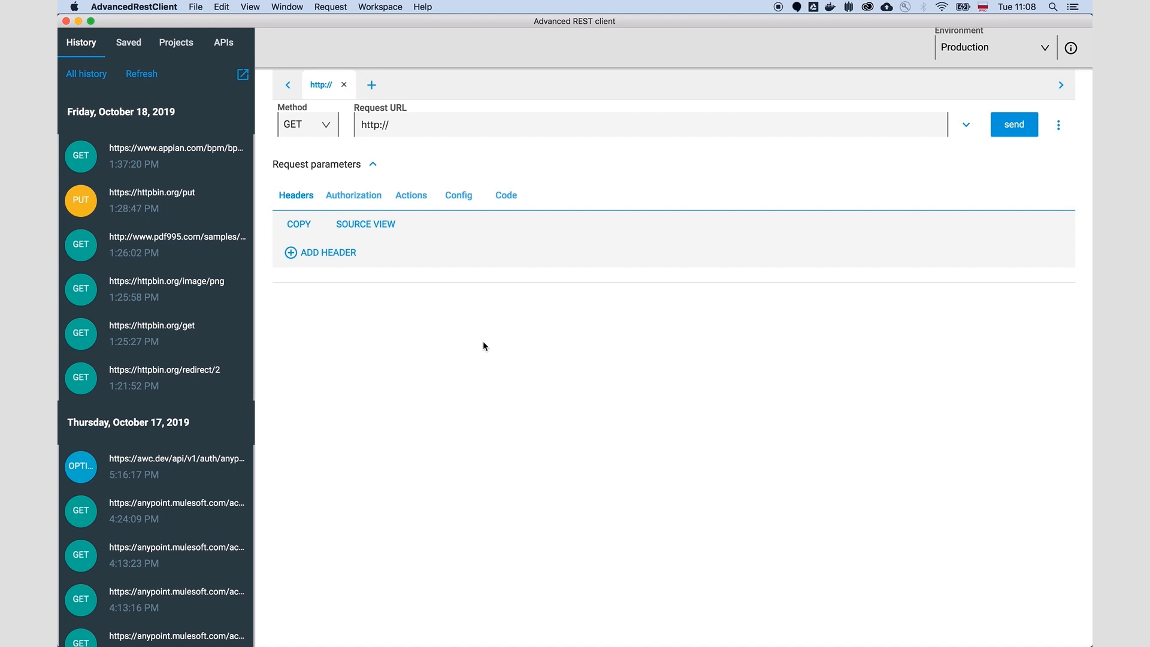
Step: Set the active theme back to Default theme
left_click(330, 6)
mouse_move(293, 5)
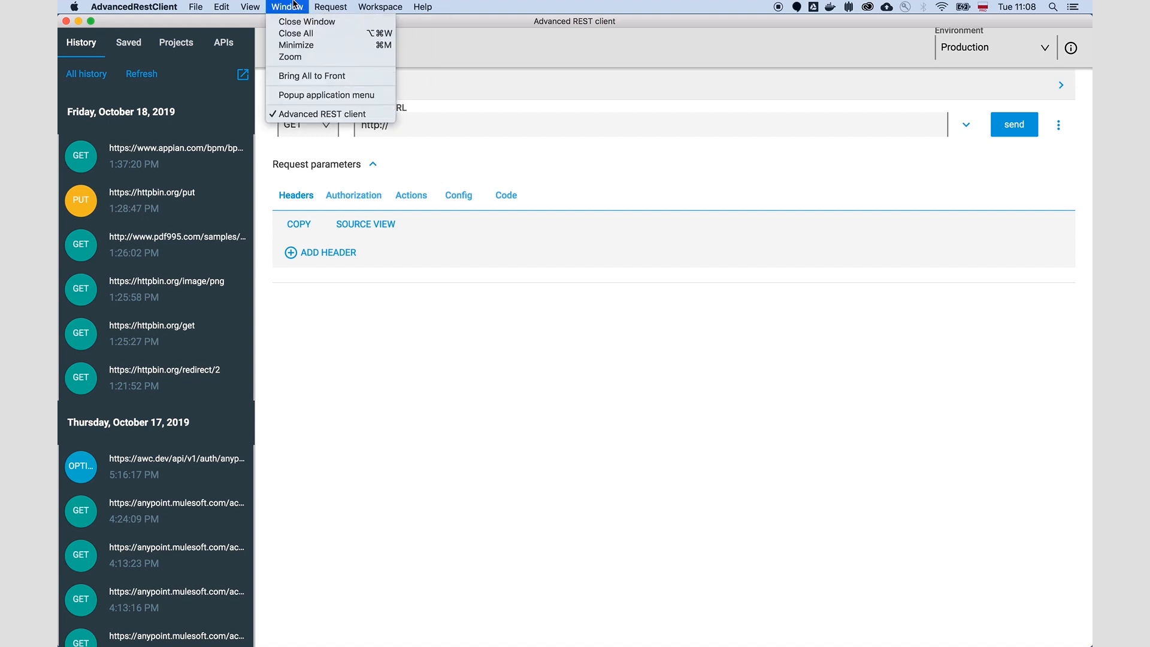
mouse_move(250, 6)
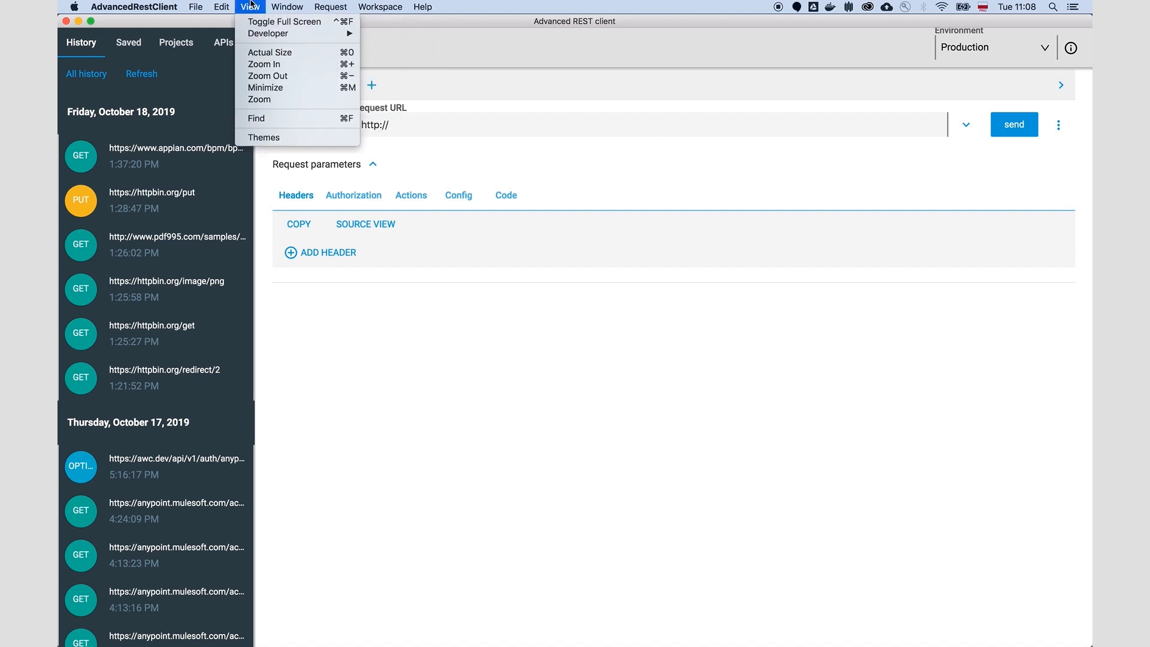
left_click(305, 137)
left_click(309, 141)
left_click(363, 175)
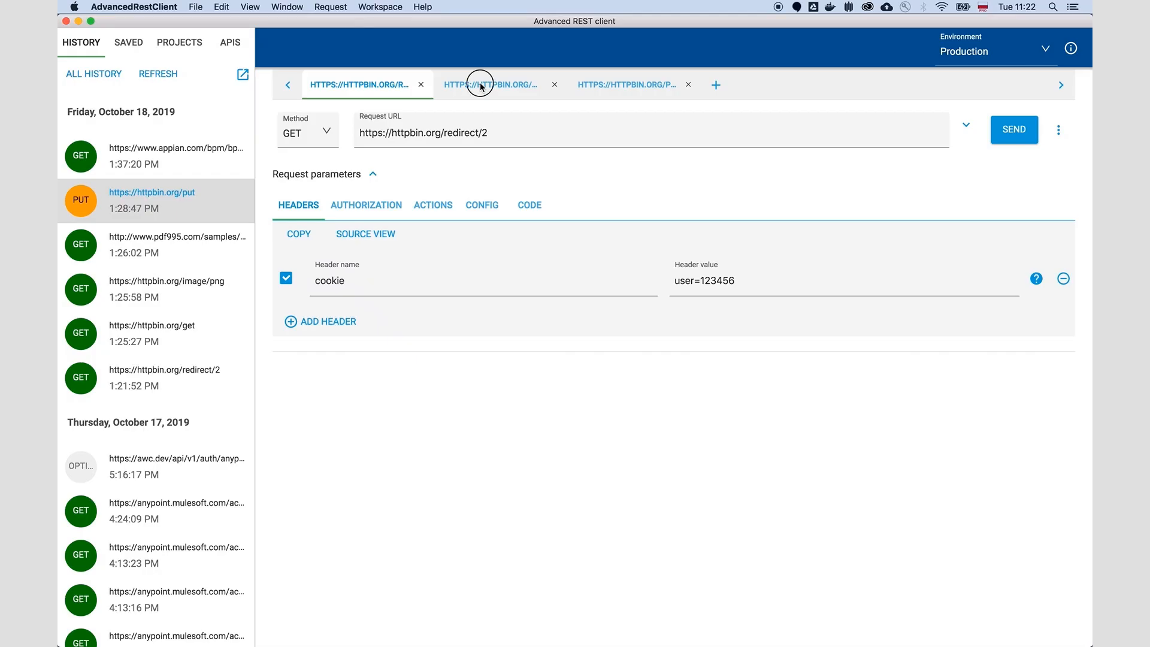
left_click(488, 84)
left_click(626, 90)
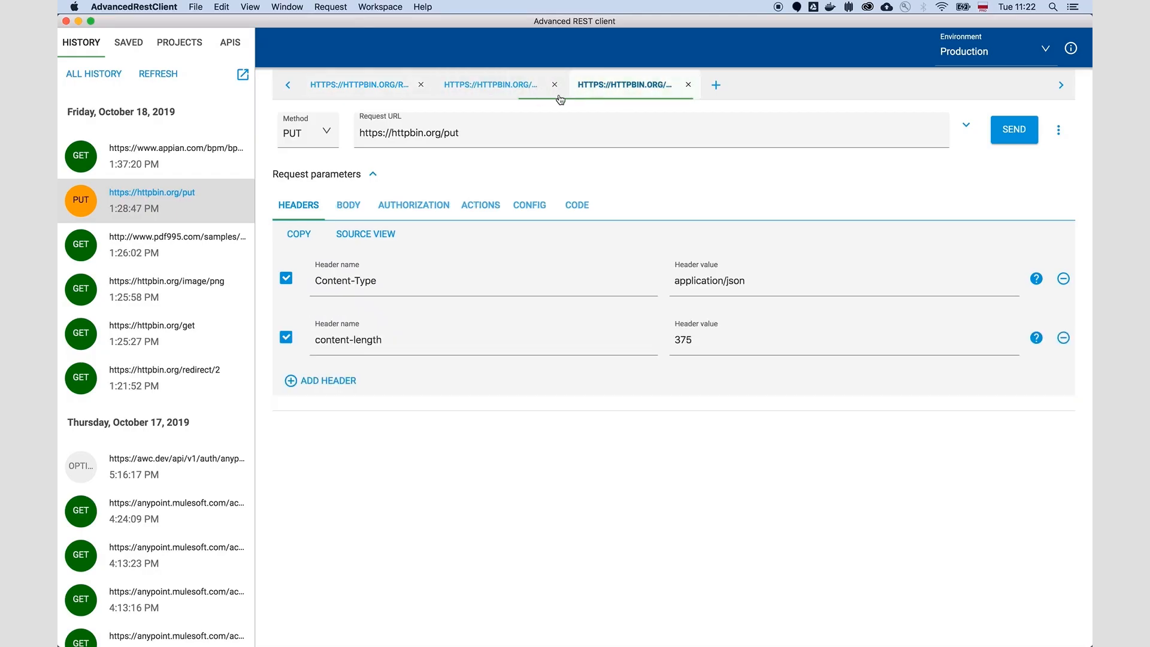
left_click(493, 84)
Step: Set the version in the workspace details to 1.0.1 and save the details
left_click(376, 6)
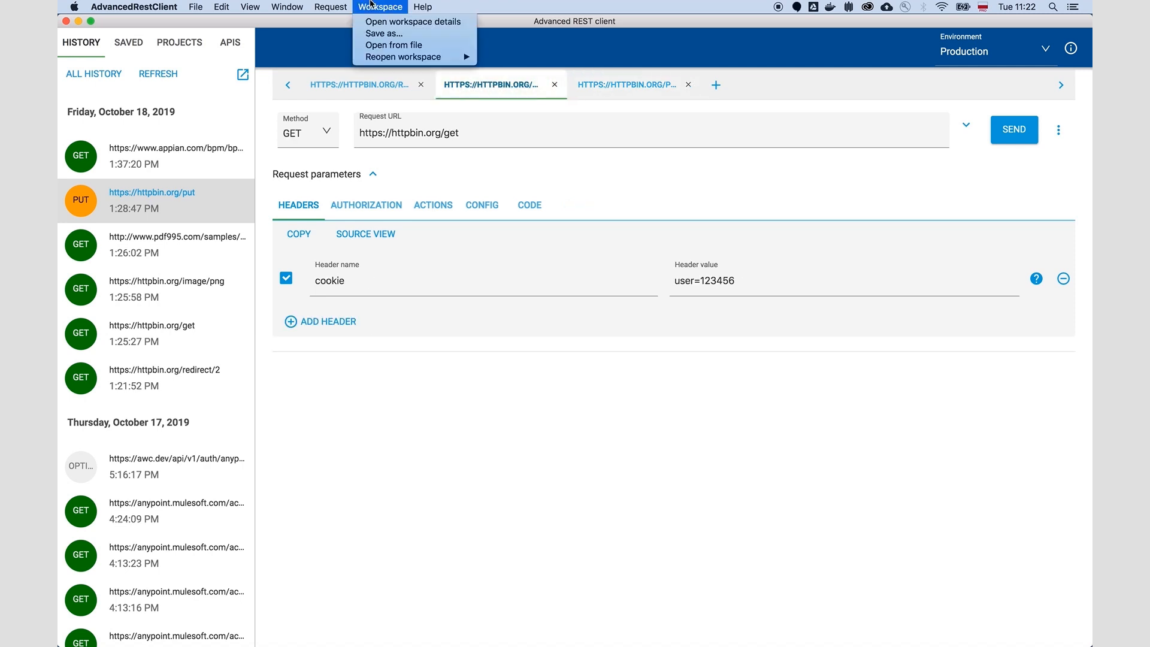
left_click(372, 22)
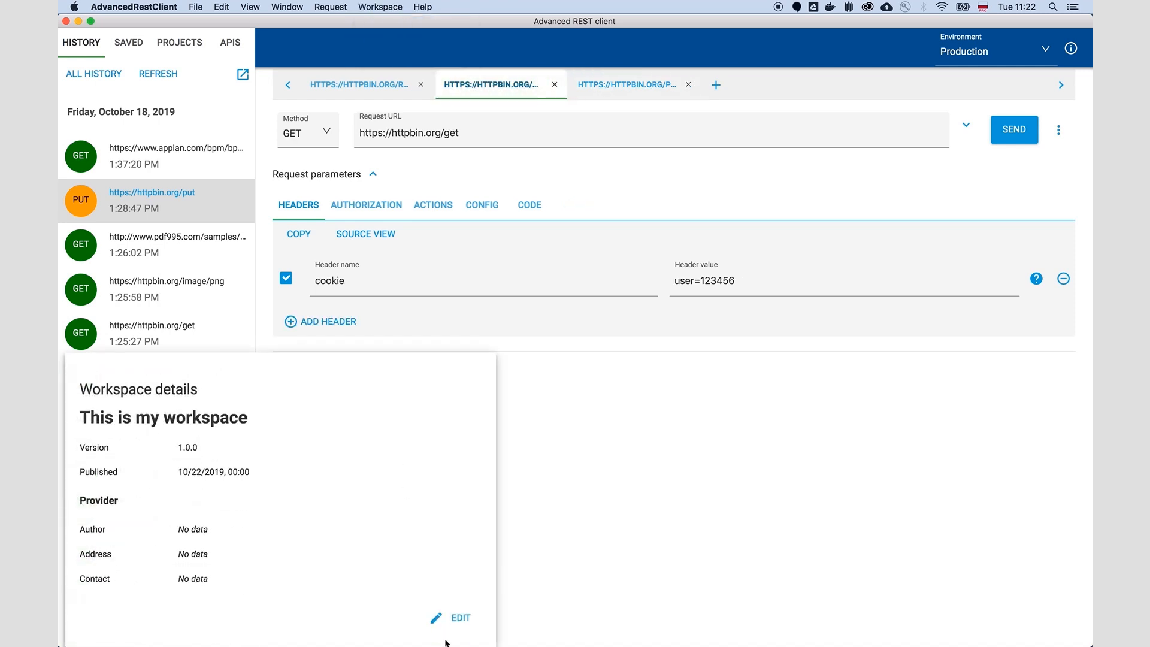
left_click(456, 625)
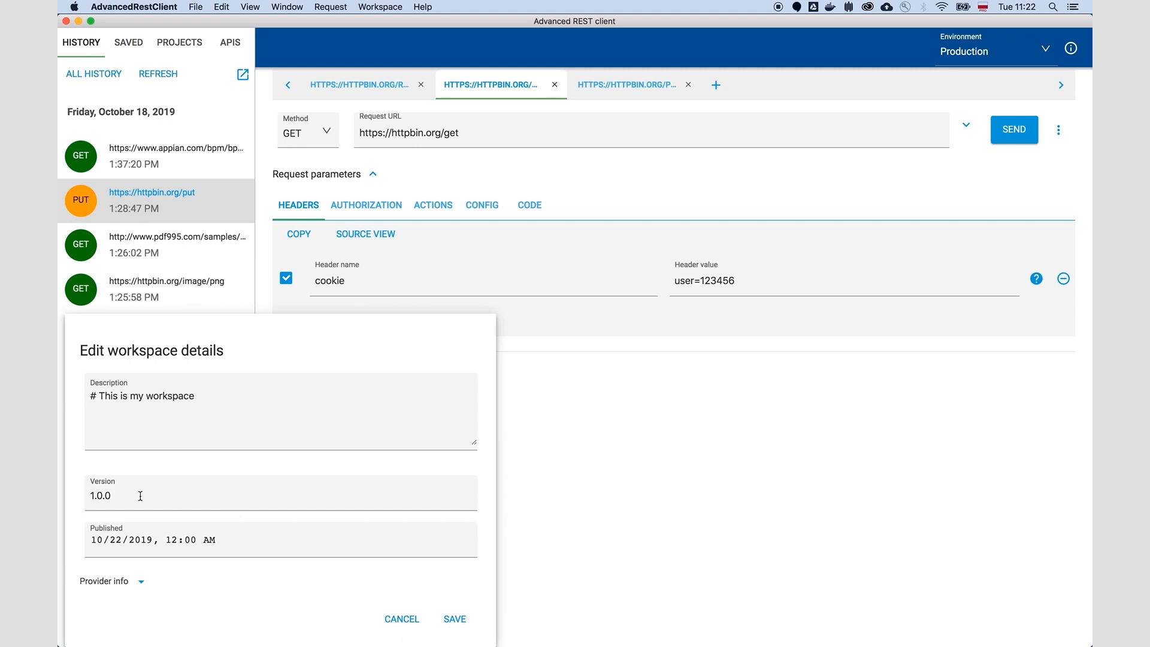
left_click(124, 497)
type("1")
left_click(455, 618)
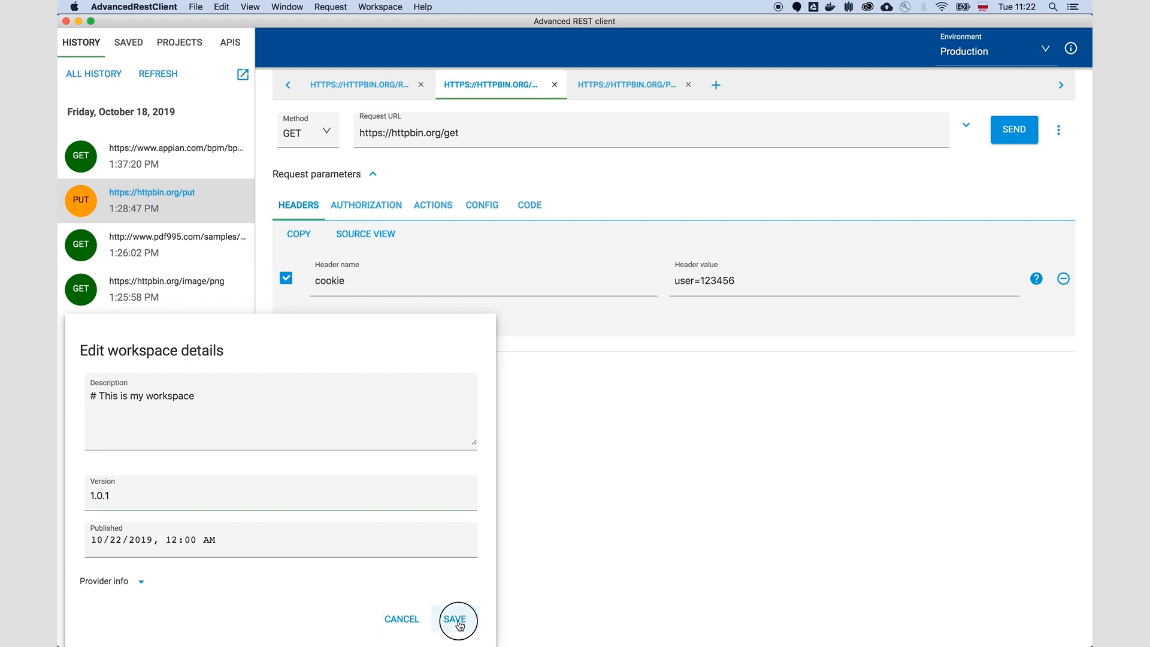
Step: Save the workspace as arc-workspace.arc in the workspaces folder
left_click(384, 6)
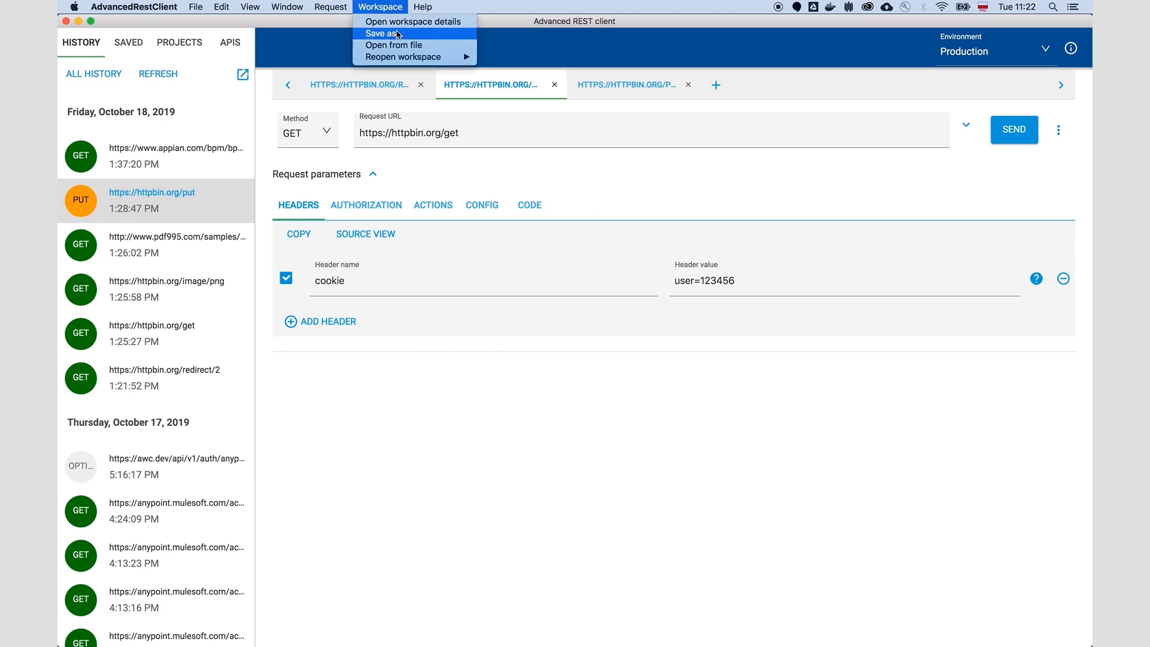
left_click(405, 38)
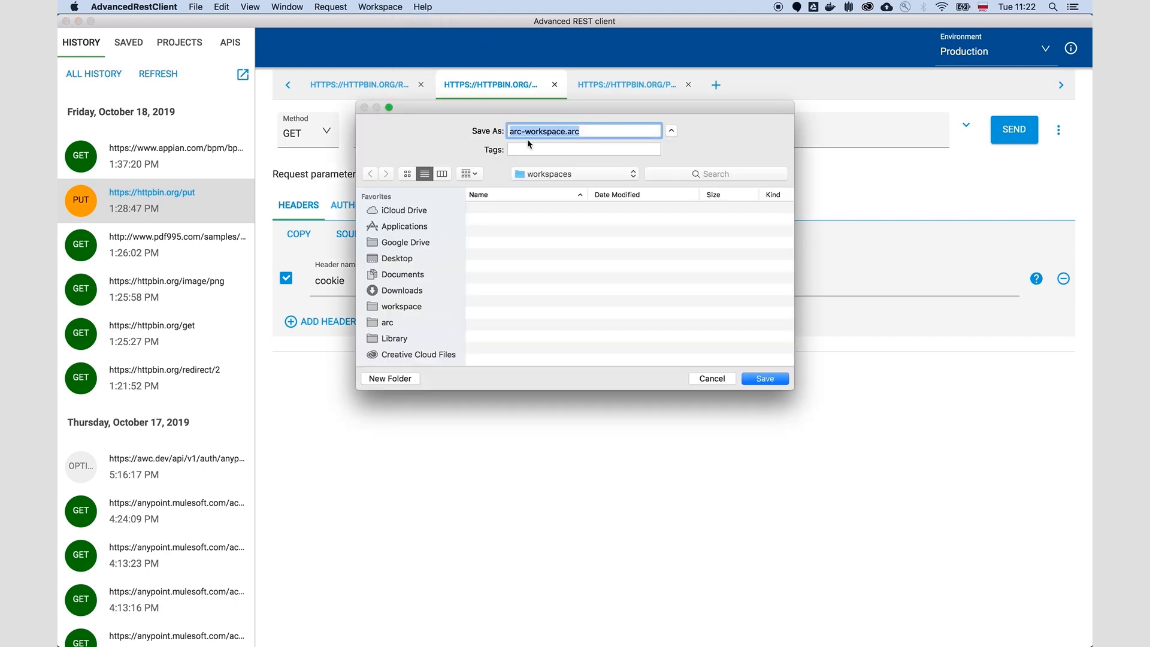
left_click(759, 379)
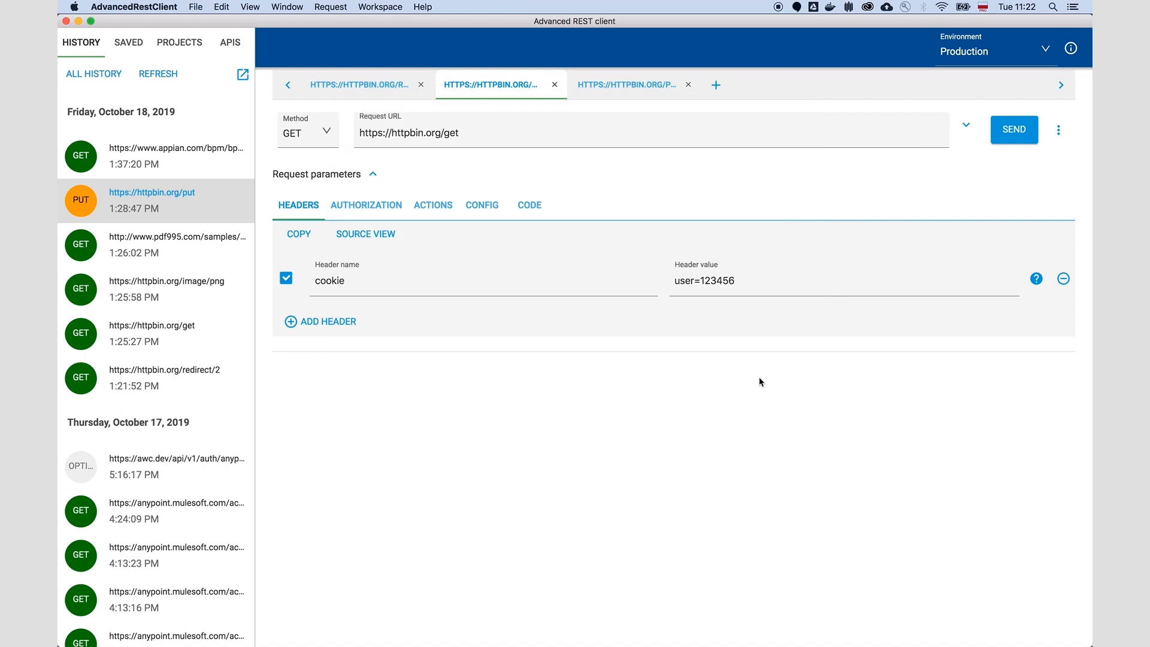
Step: Open the saved workspace file from the workspaces folder
left_click(381, 7)
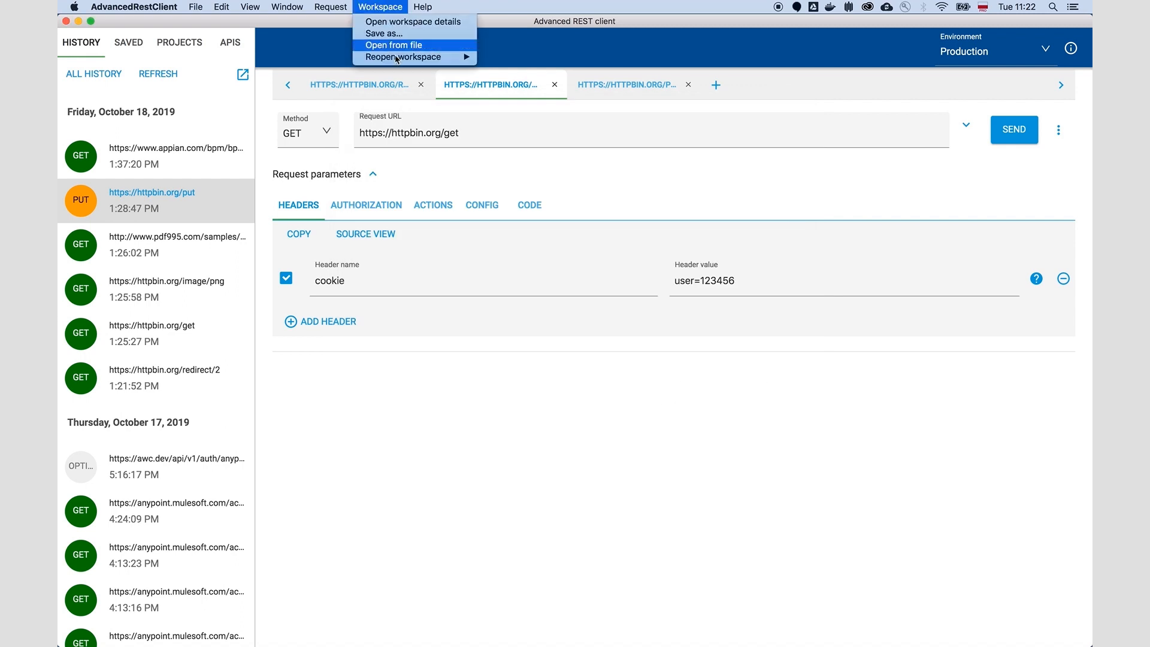
left_click(408, 48)
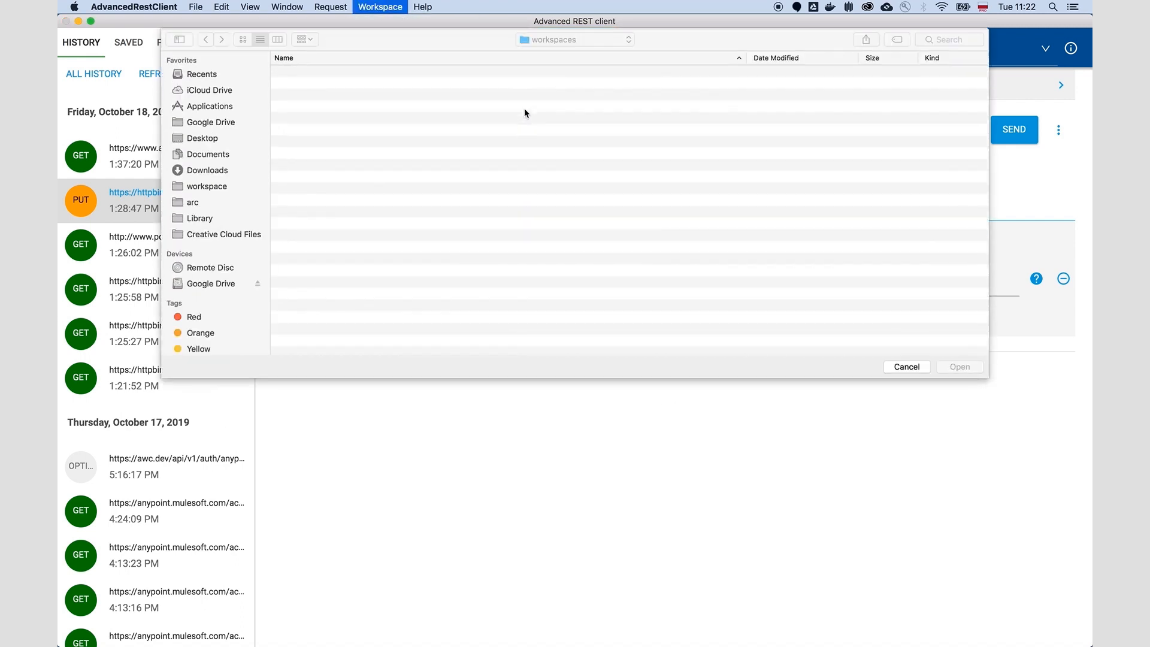
left_click(315, 73)
left_click(959, 366)
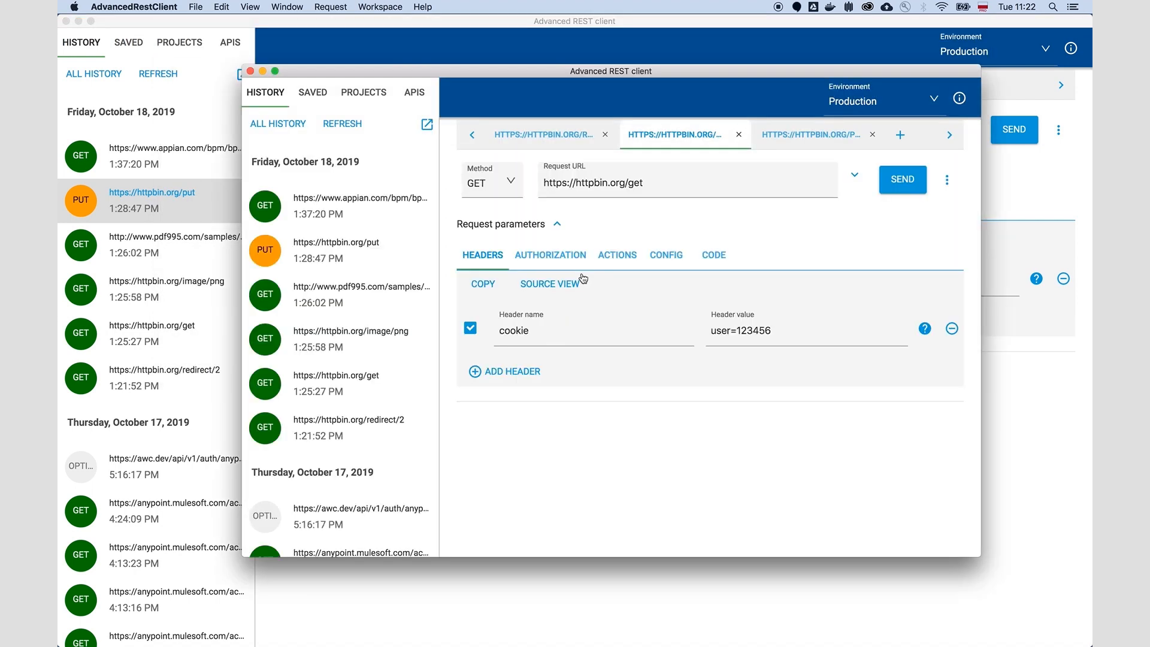
Step: Open the application settings, view the OAuth2 redirect URI setting, and return to the request behavior options
left_click_drag(669, 73, 642, 95)
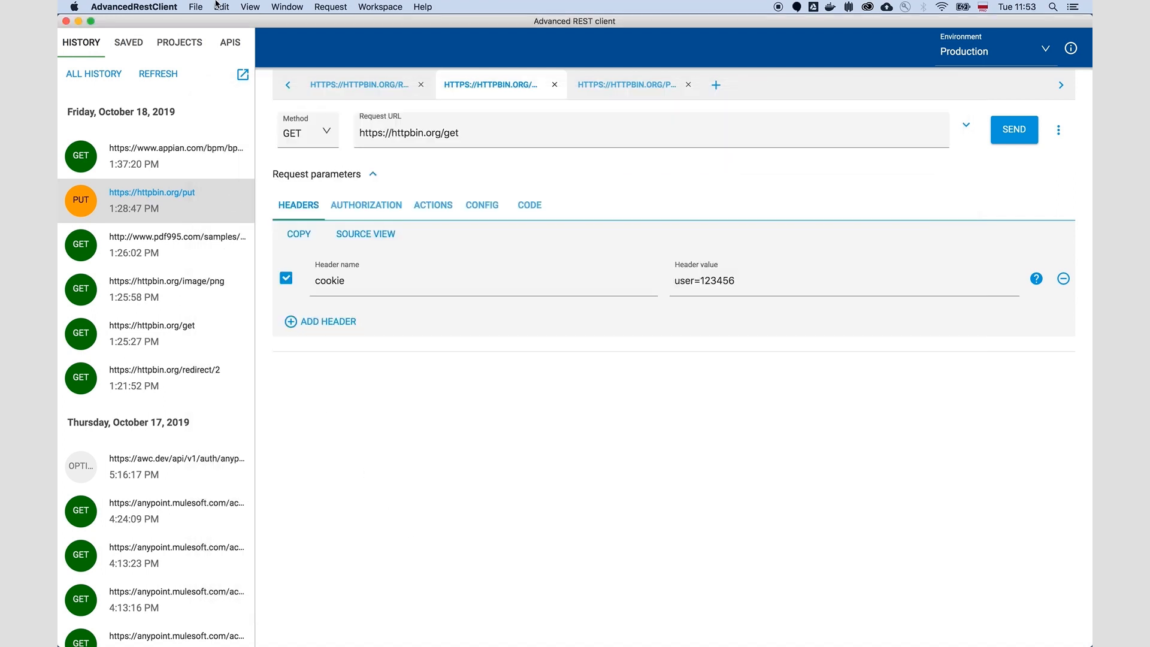
left_click(160, 5)
left_click(155, 66)
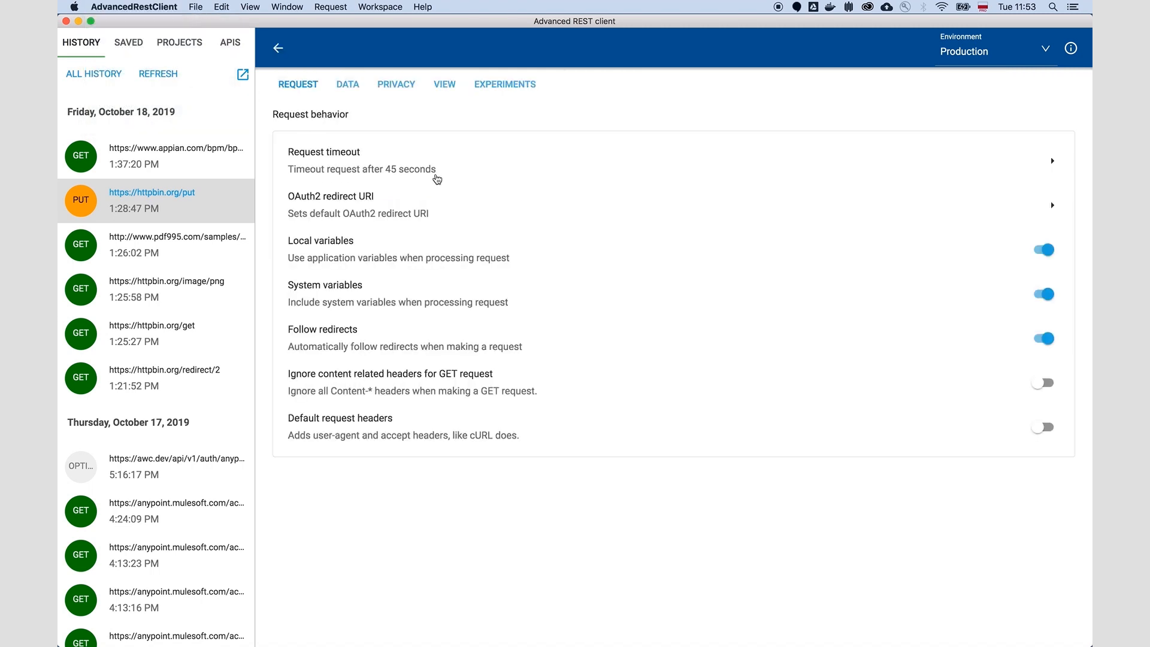
left_click(424, 205)
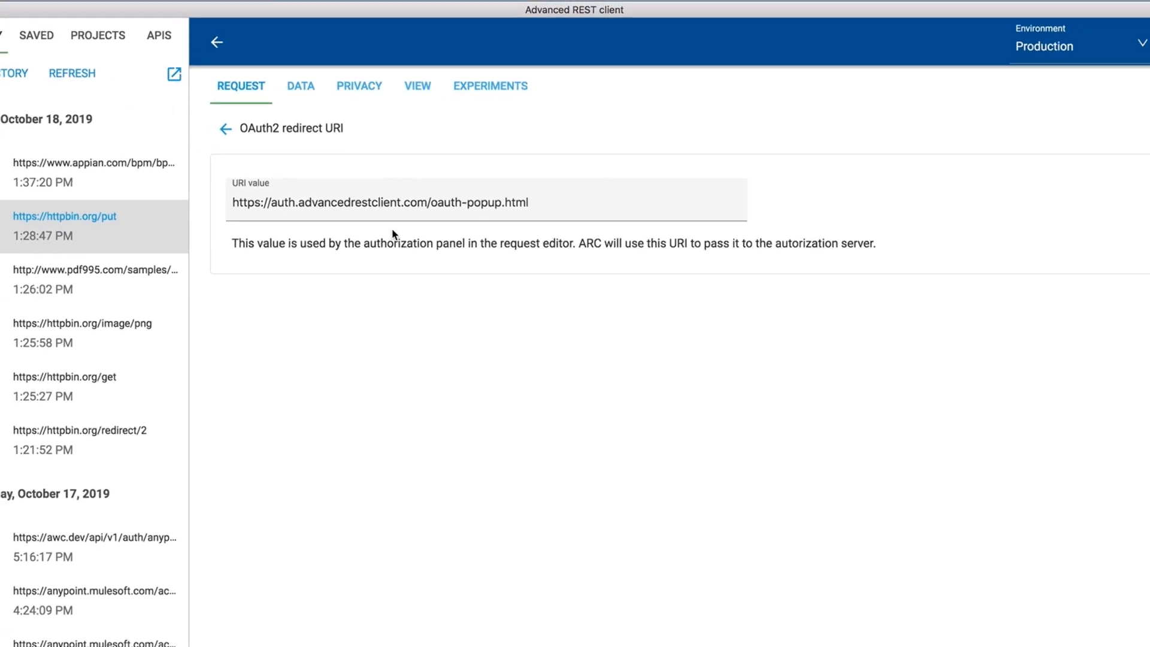
left_click(225, 129)
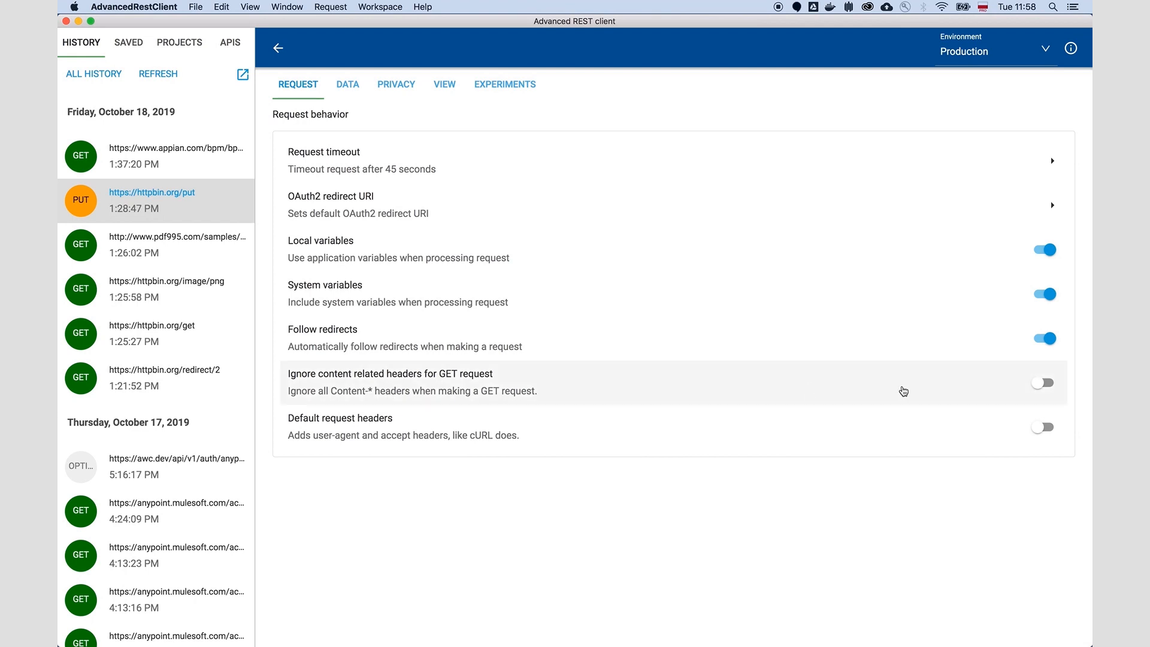
Step: Enable ignoring content related headers for GET requests and enable default request headers
left_click(1043, 383)
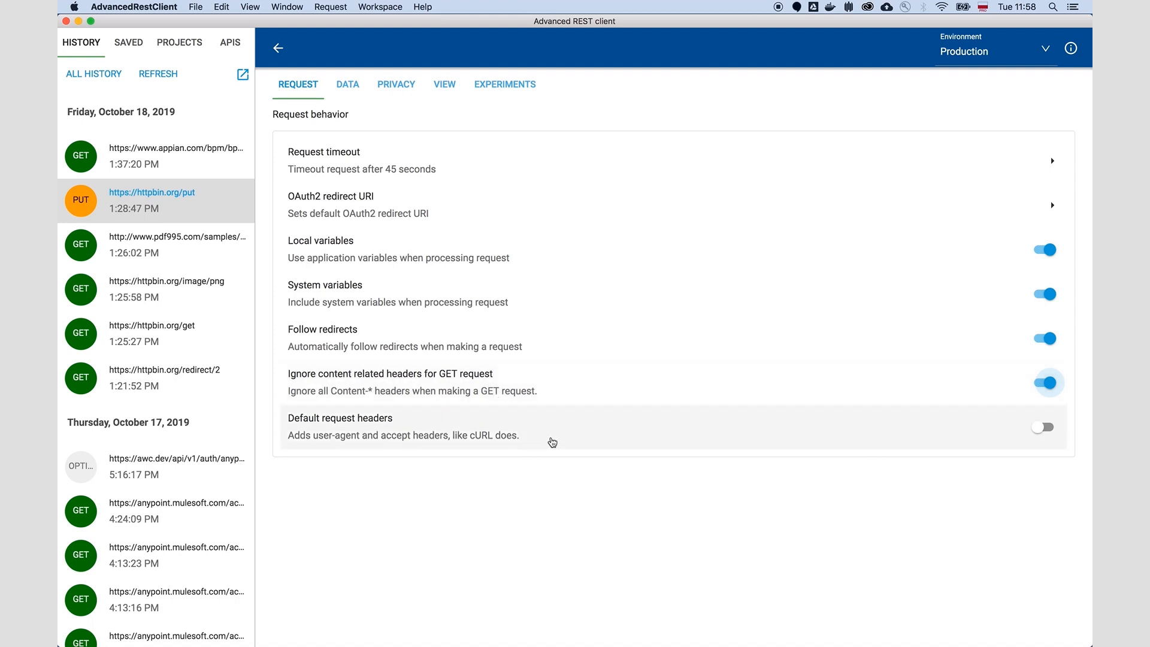
left_click(1040, 429)
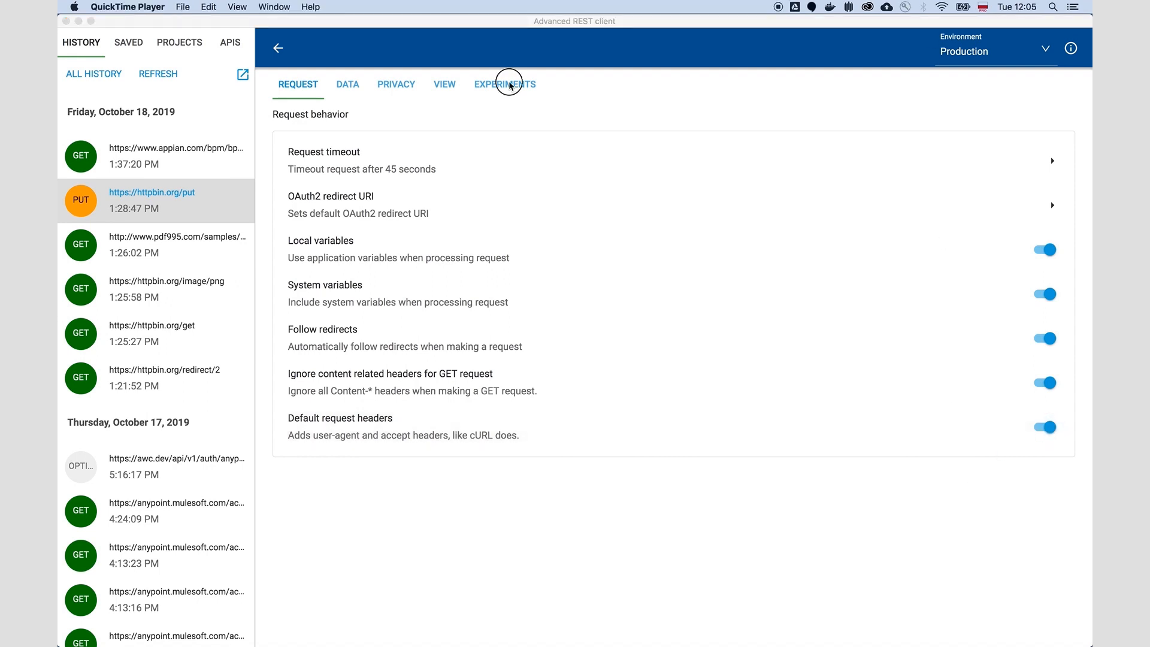
Step: In the experimental settings, turn the Popup menu option off and back on
left_click(505, 85)
left_click(497, 87)
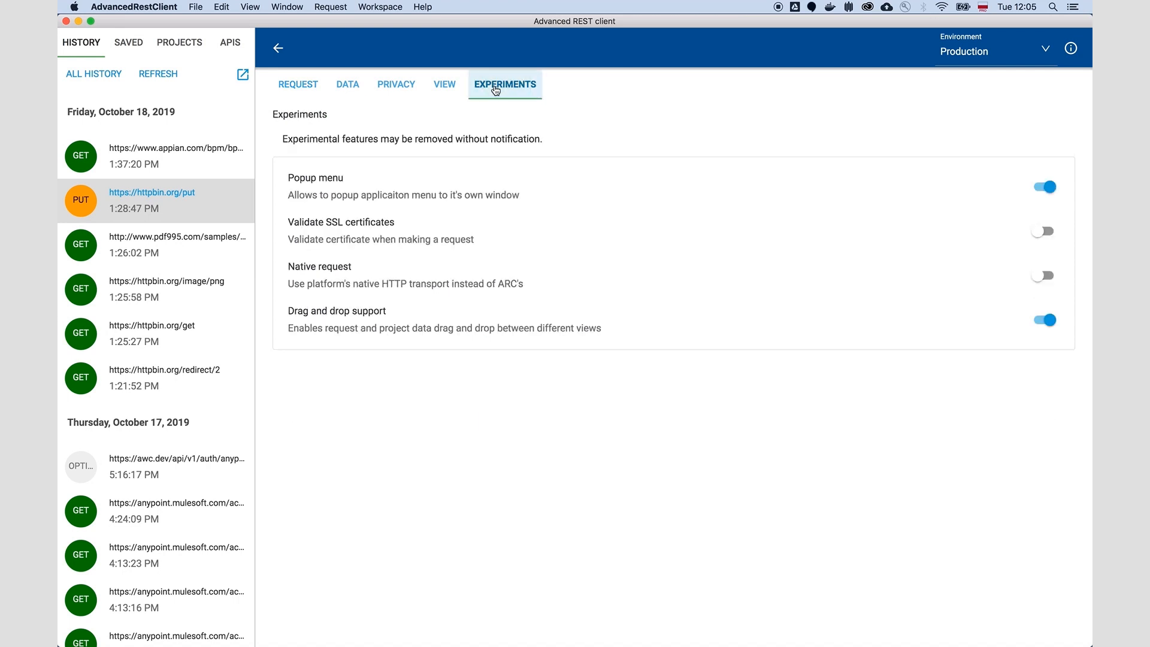
left_click(404, 187)
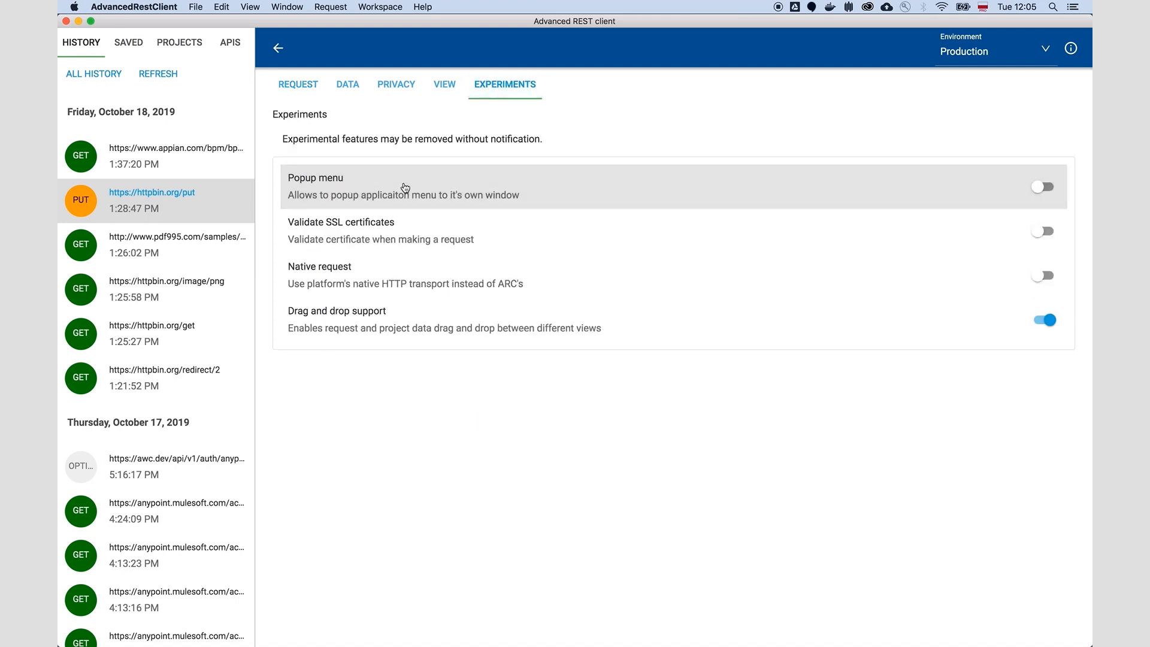
left_click(1045, 186)
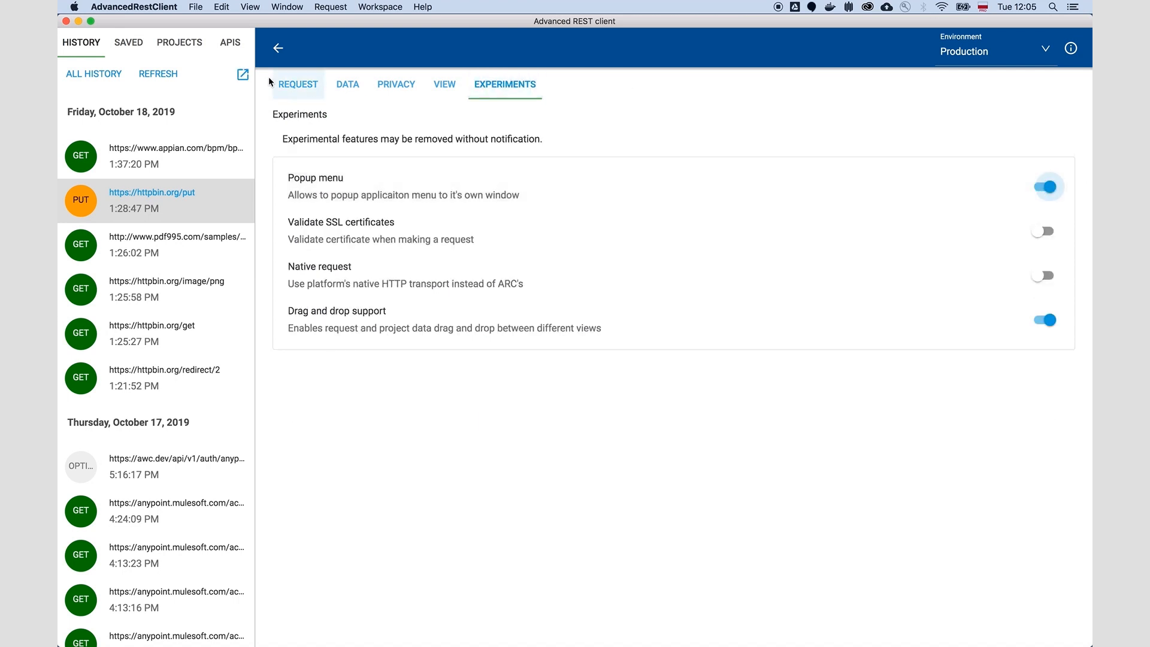
Step: Detach the history list into its own window, and pop out the whole application menu as well
left_click(242, 74)
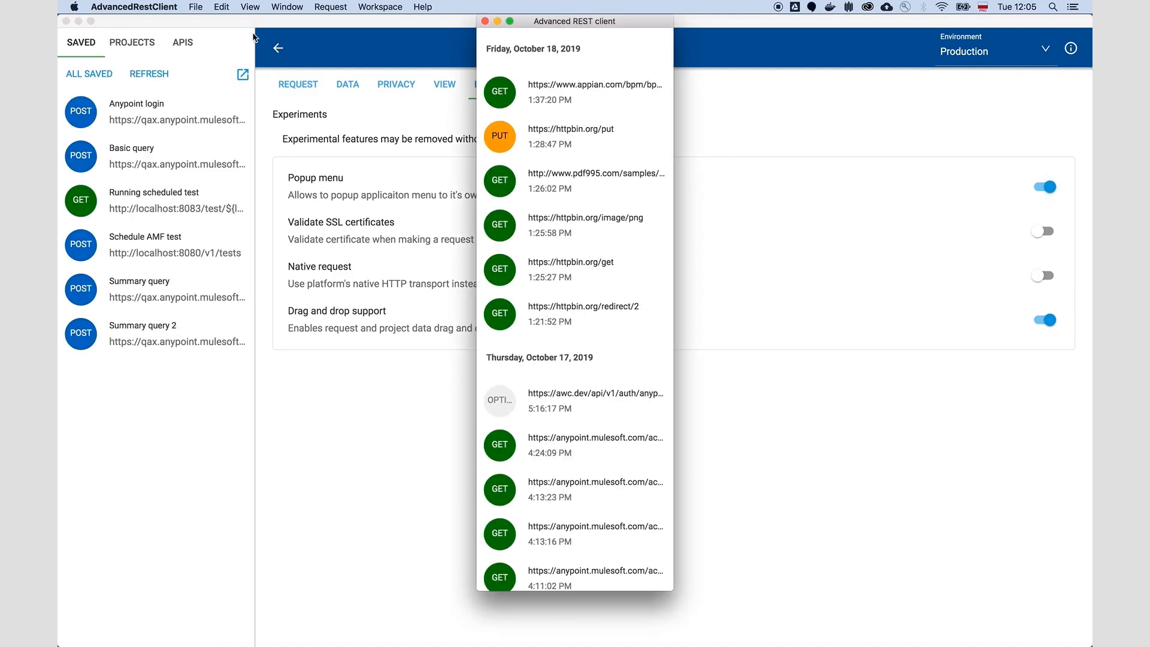
left_click(251, 7)
mouse_move(287, 7)
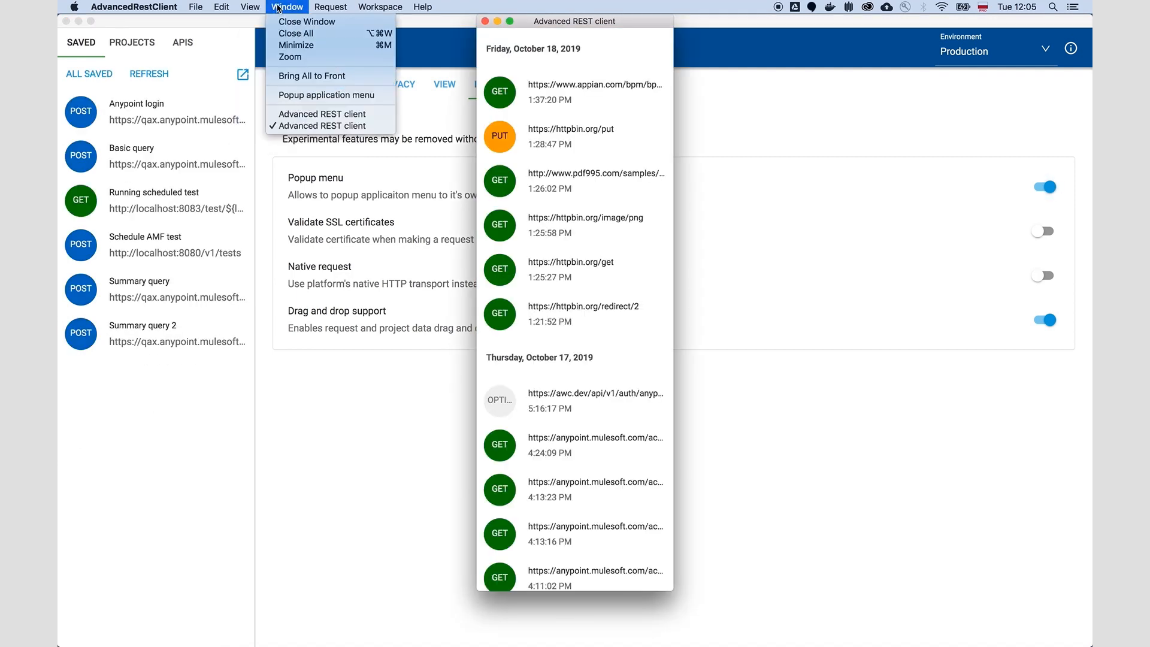
left_click(326, 94)
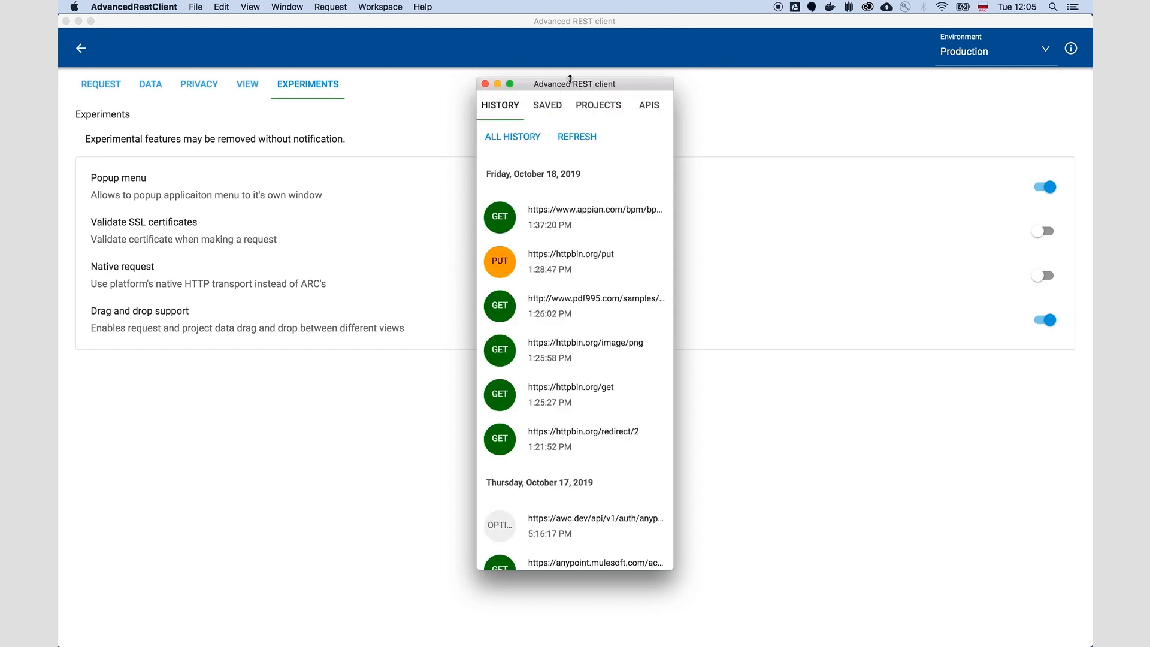
left_click(580, 238)
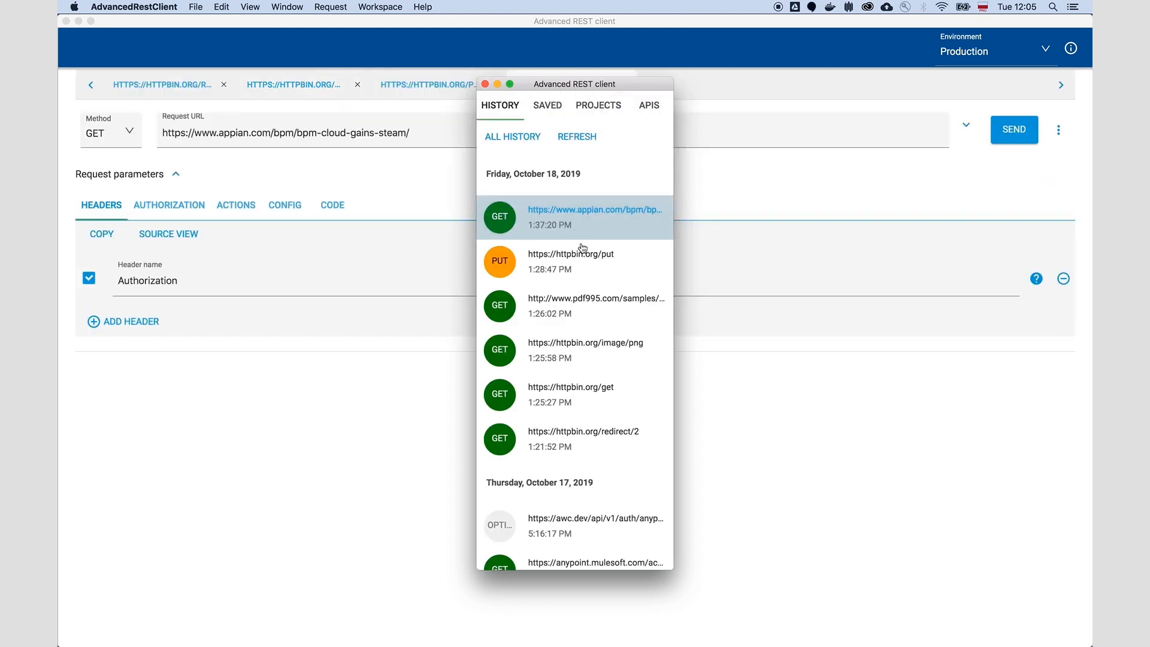
left_click(582, 261)
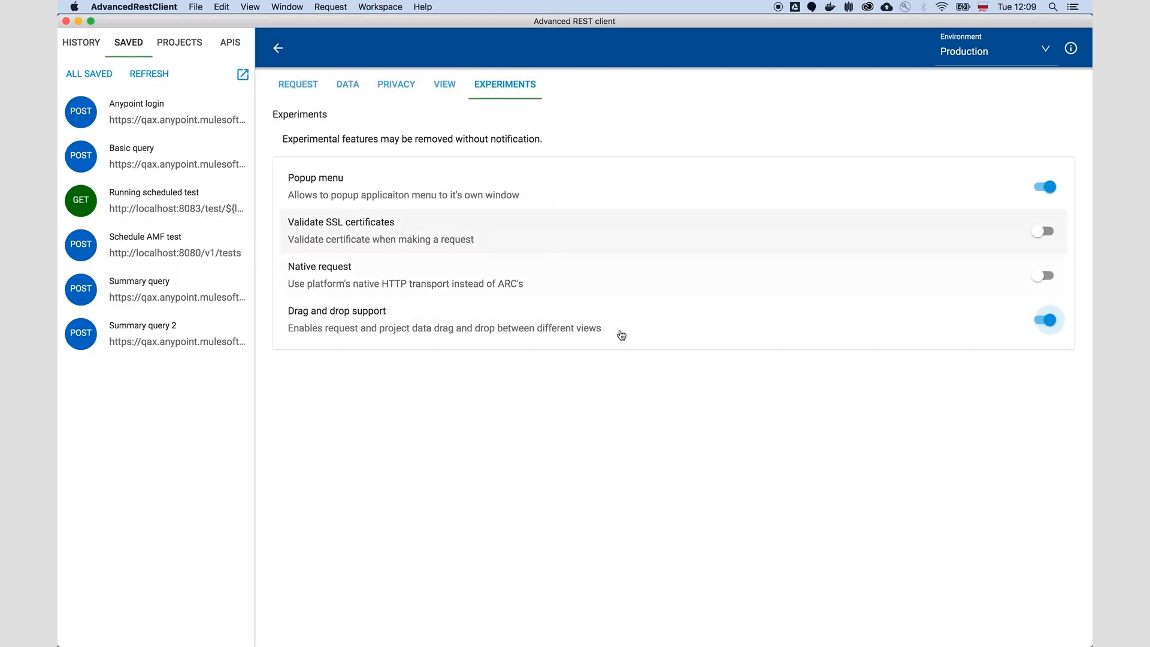
Step: Leave the settings and drop the saved Basic query request onto the tab strip to open it in a new tab
left_click(277, 49)
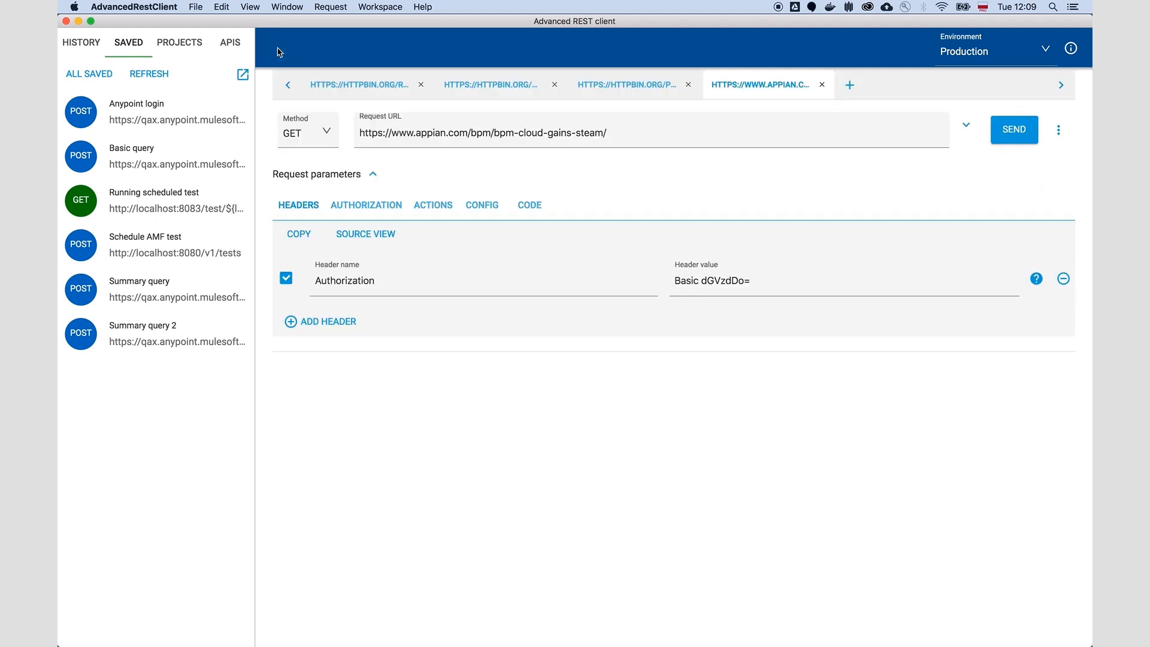
left_click_drag(169, 156, 951, 94)
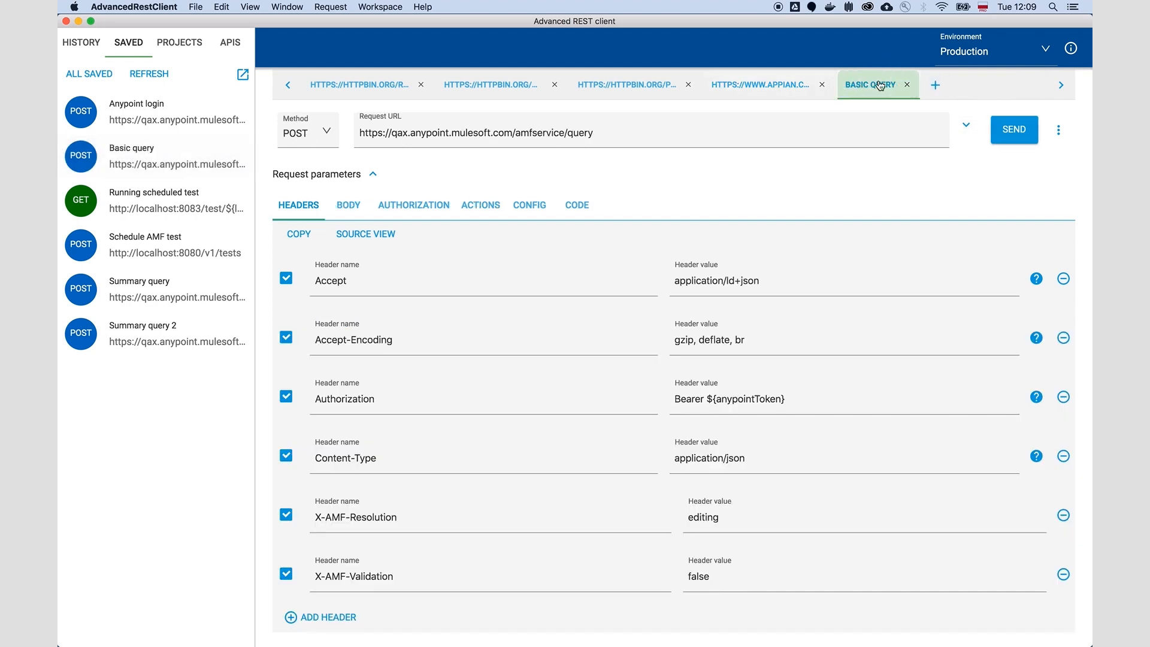
left_click(81, 43)
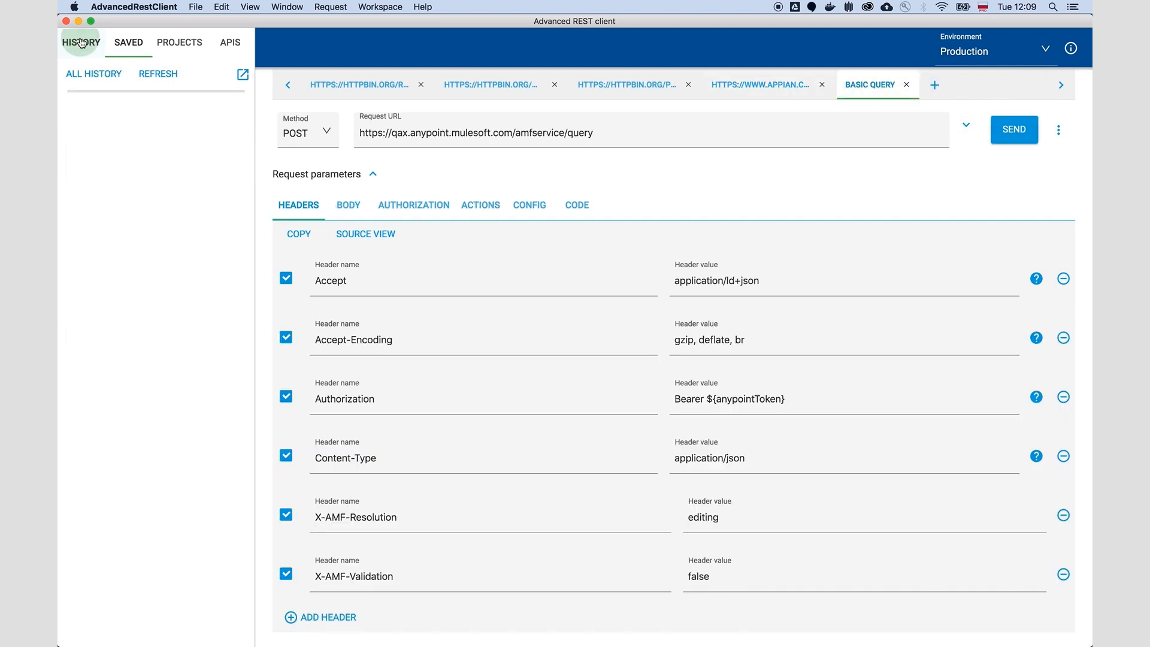
left_click_drag(156, 377, 986, 87)
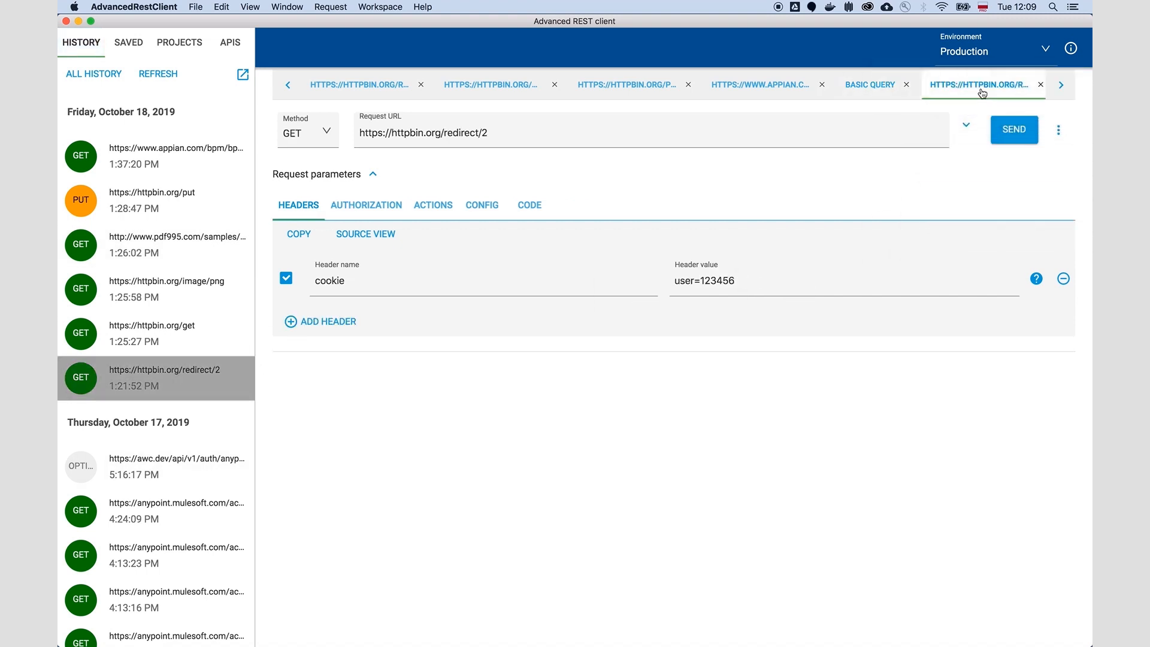
left_click(129, 43)
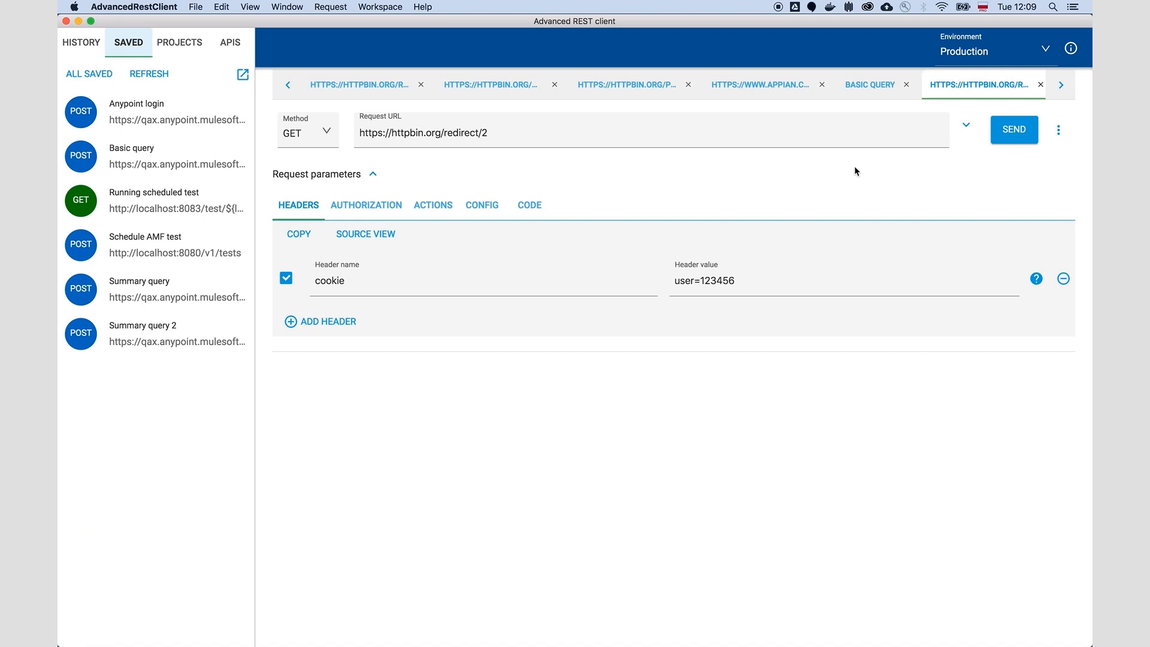
left_click_drag(982, 87, 193, 414)
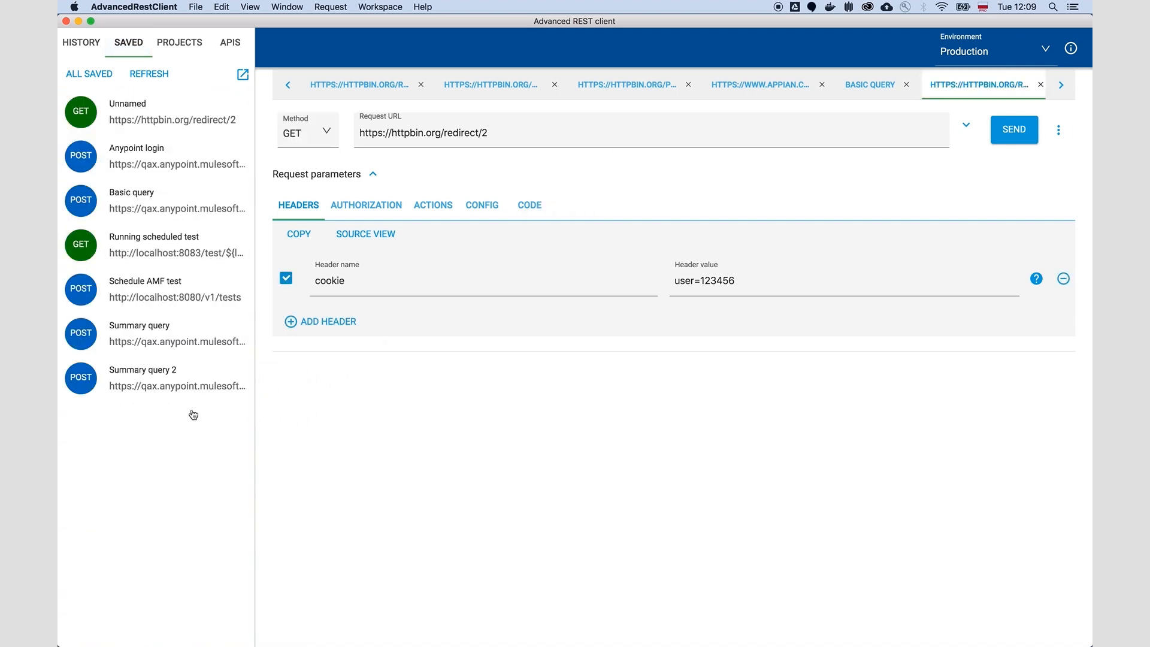
Step: Enable request configuration for the saved Unnamed request, with Follow redirects, Validate SSL certificates, Node native request and Add default headers on
left_click(226, 118)
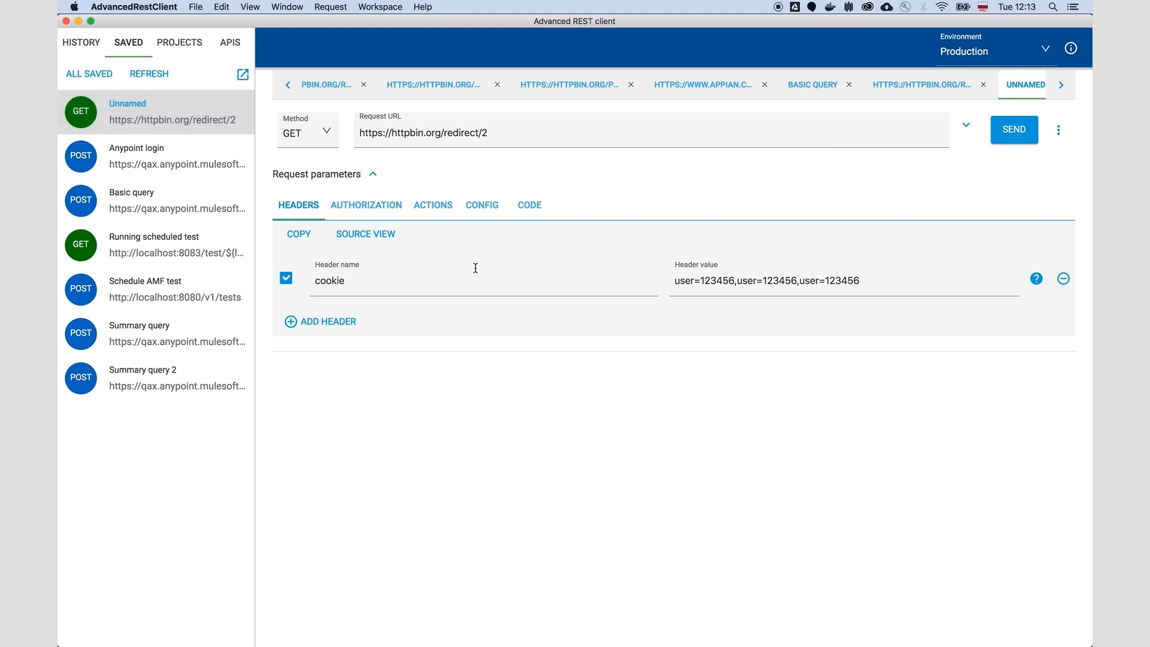
left_click(486, 205)
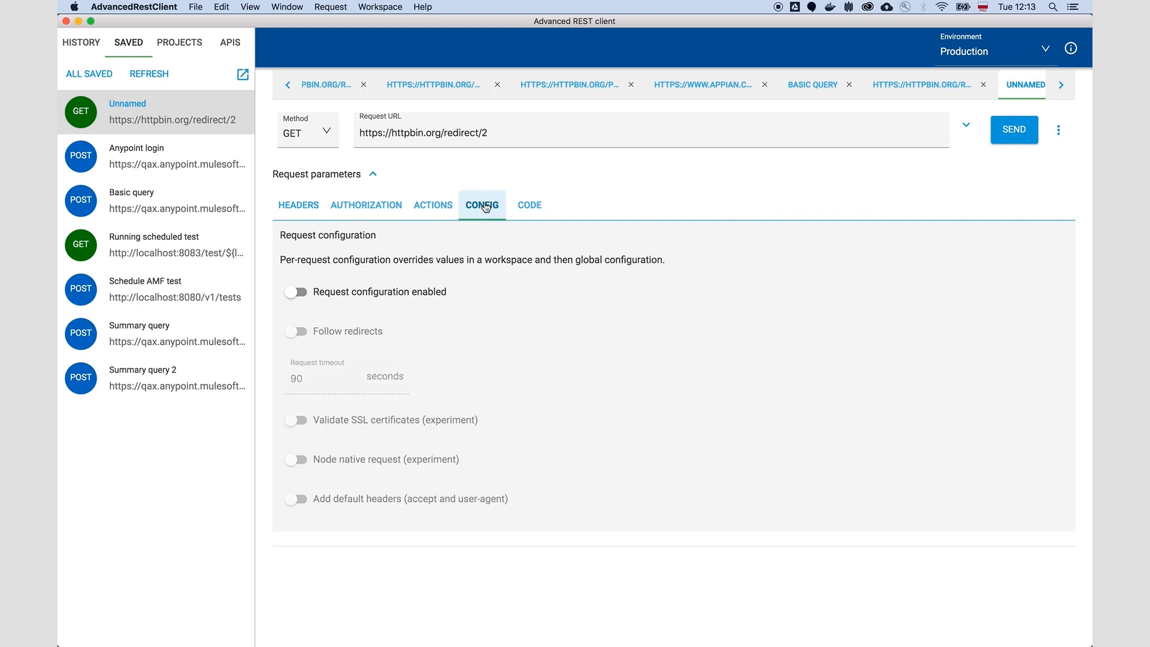
left_click(354, 297)
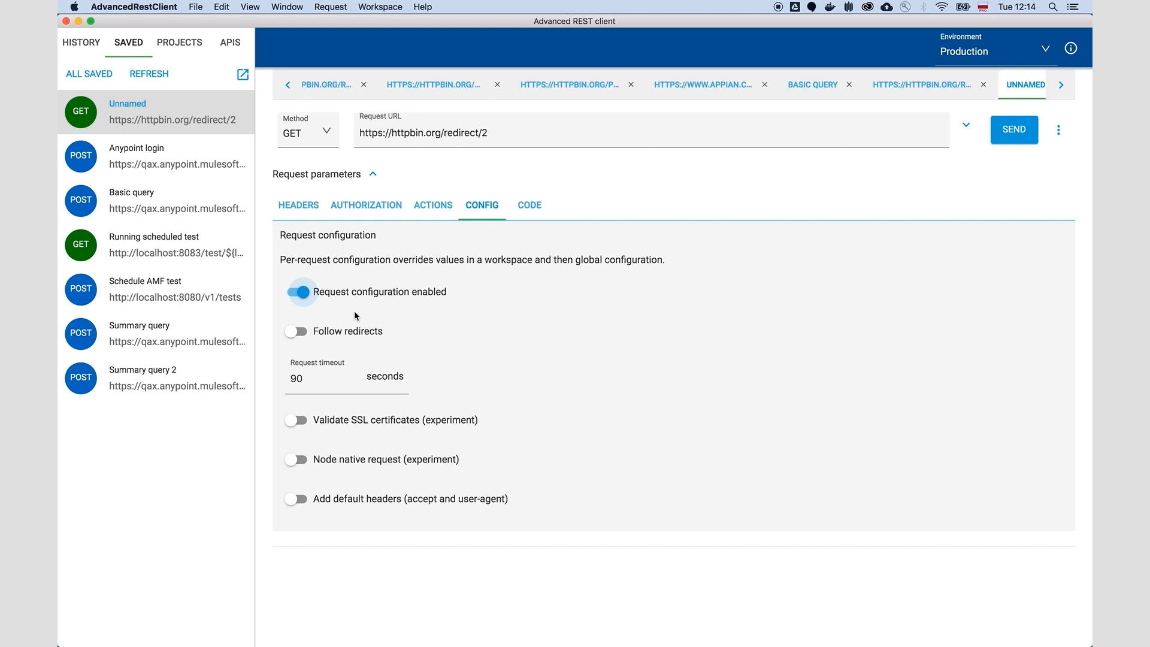
left_click(344, 332)
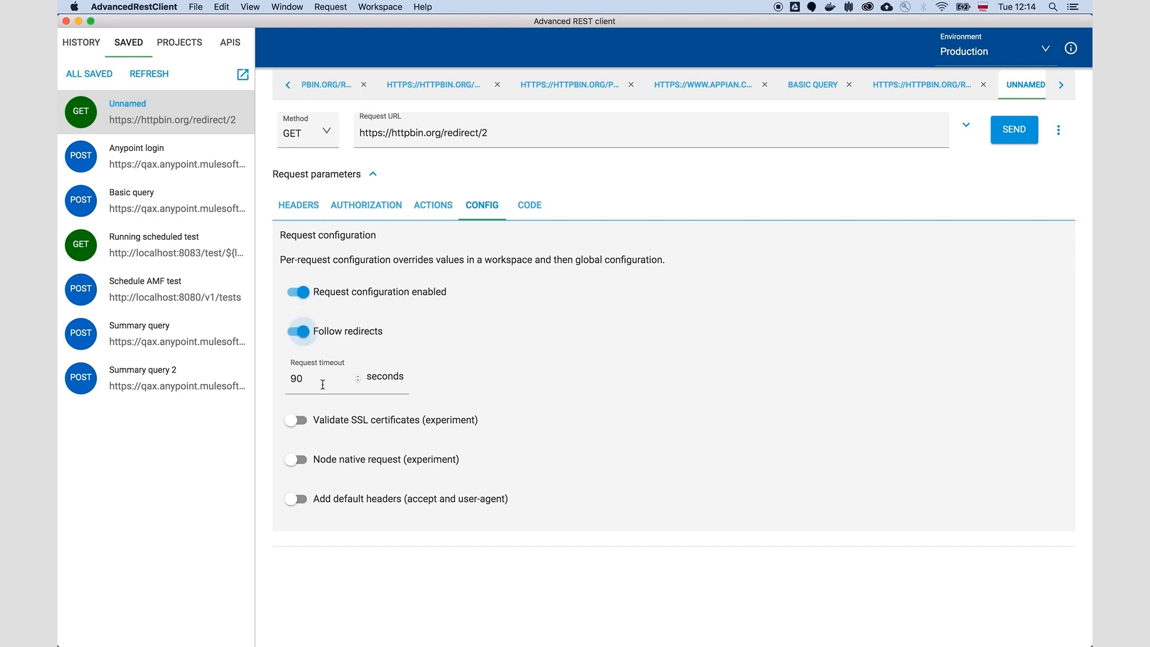
left_click(339, 423)
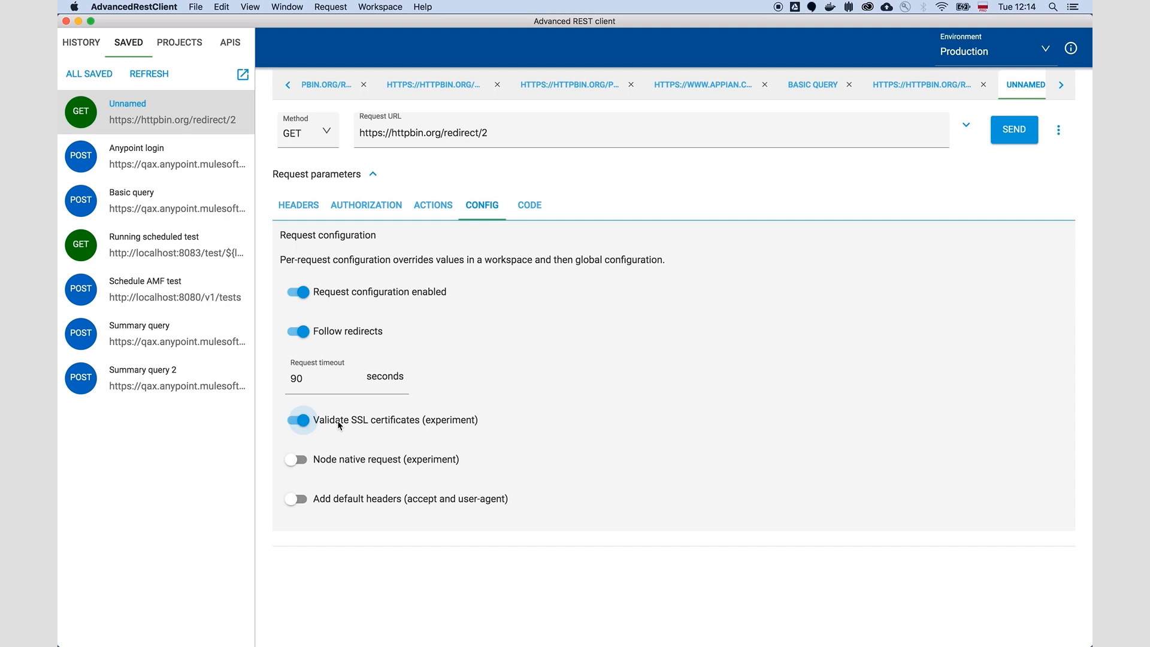
left_click(344, 459)
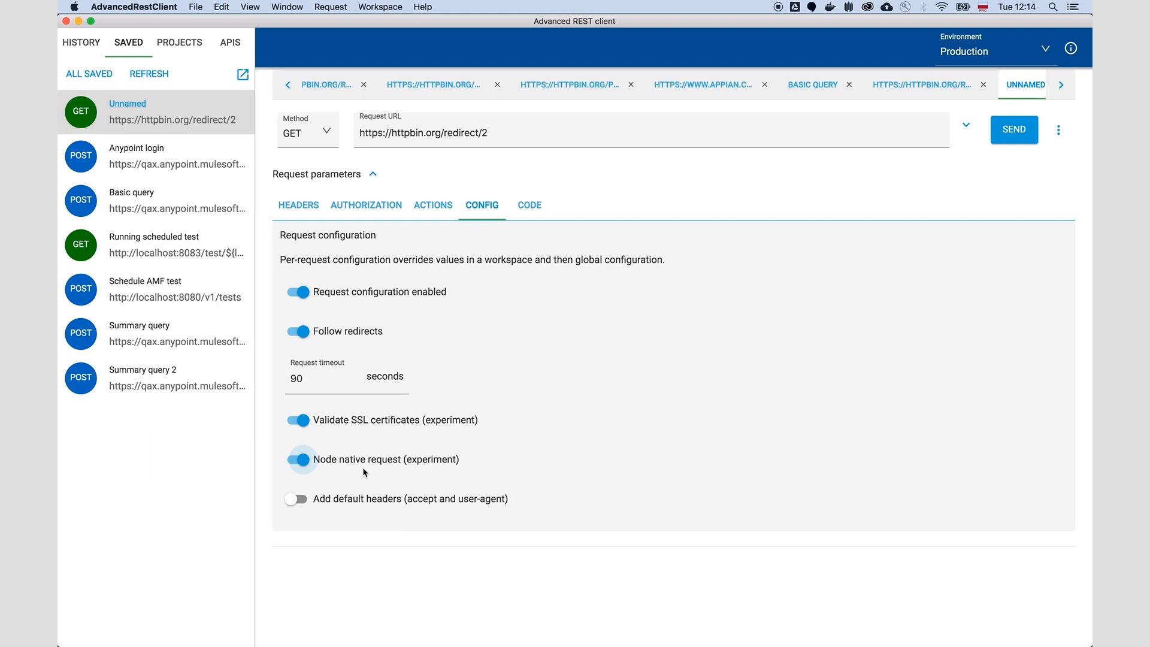
left_click(346, 499)
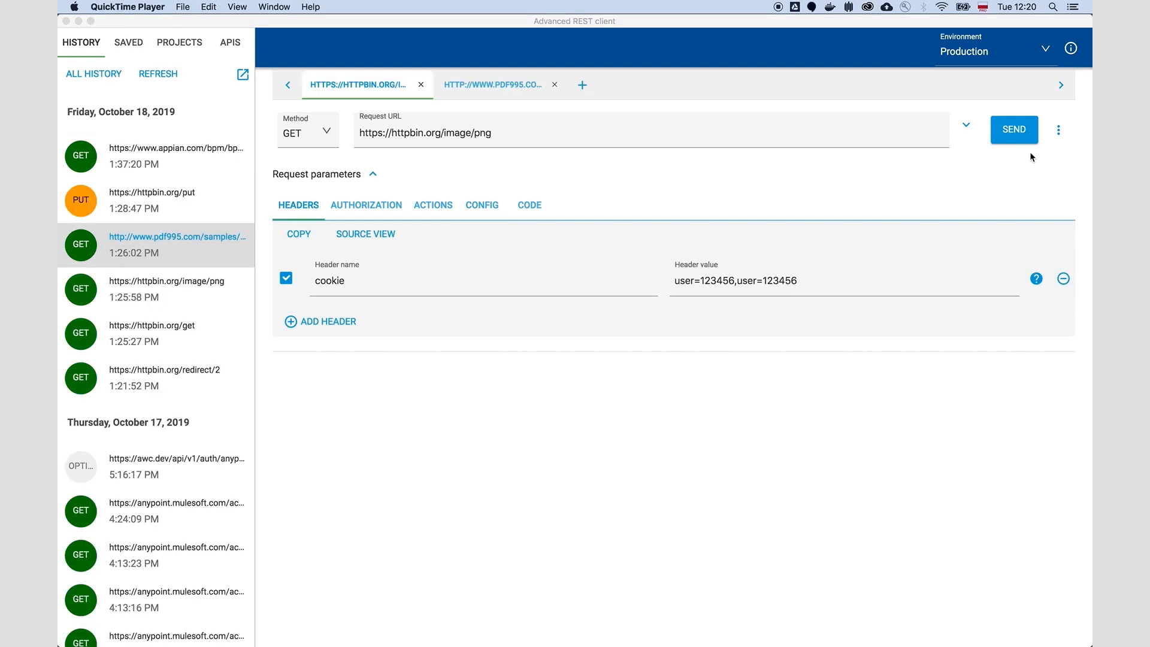
left_click(1016, 133)
left_click(1016, 133)
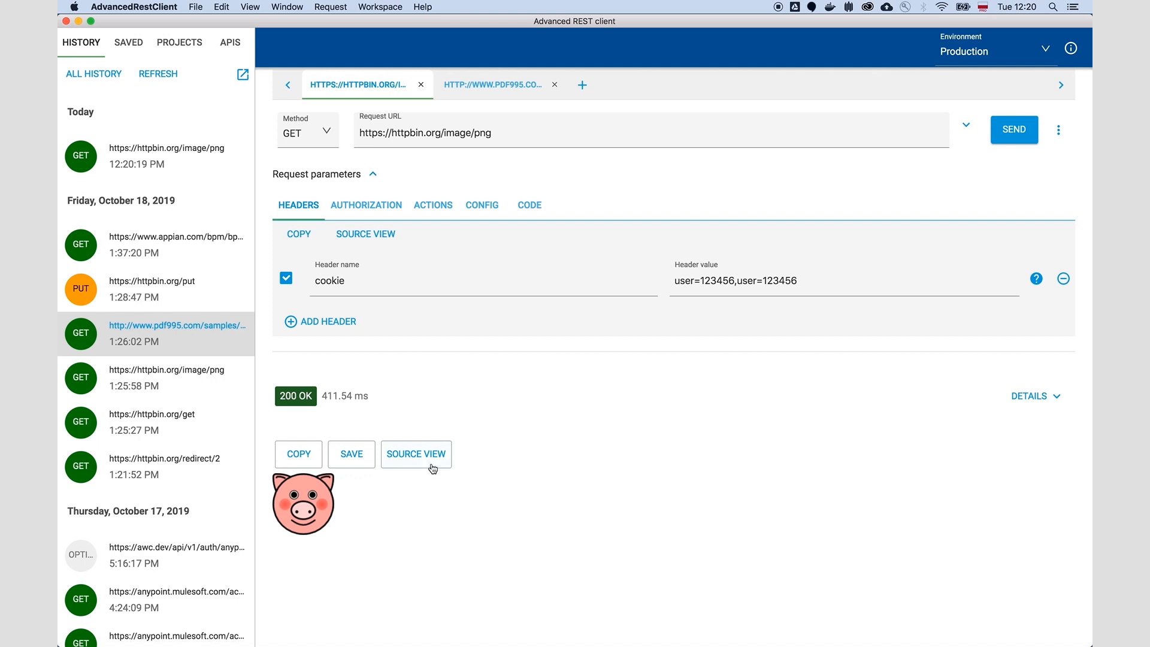
left_click(464, 89)
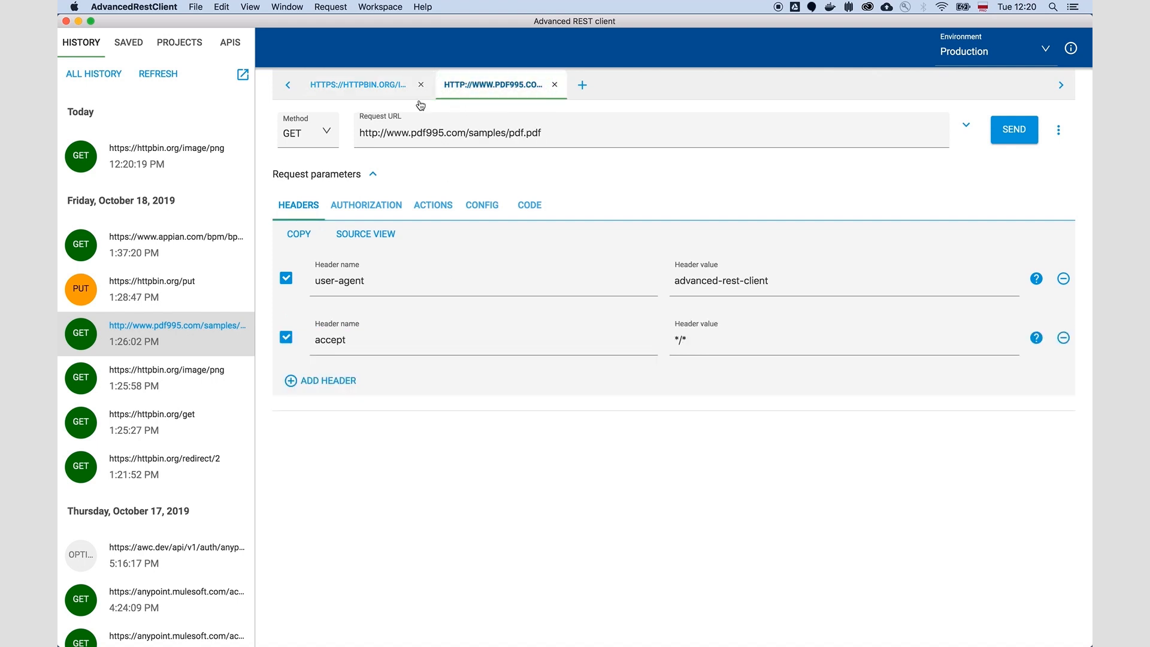
left_click(1014, 130)
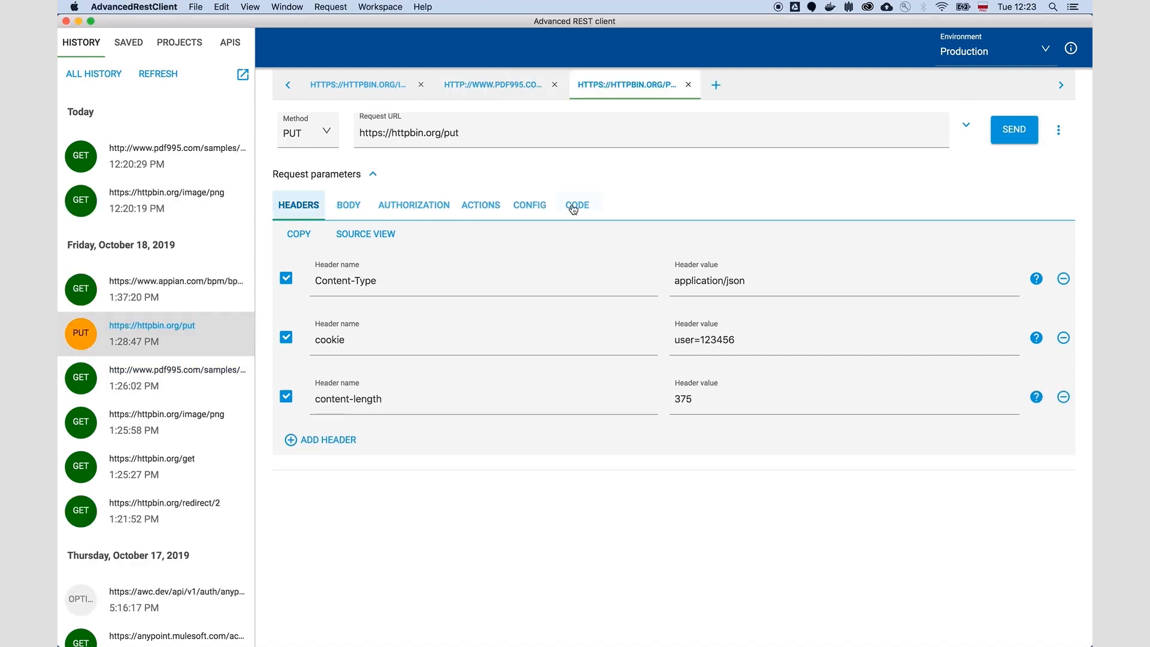
left_click(584, 206)
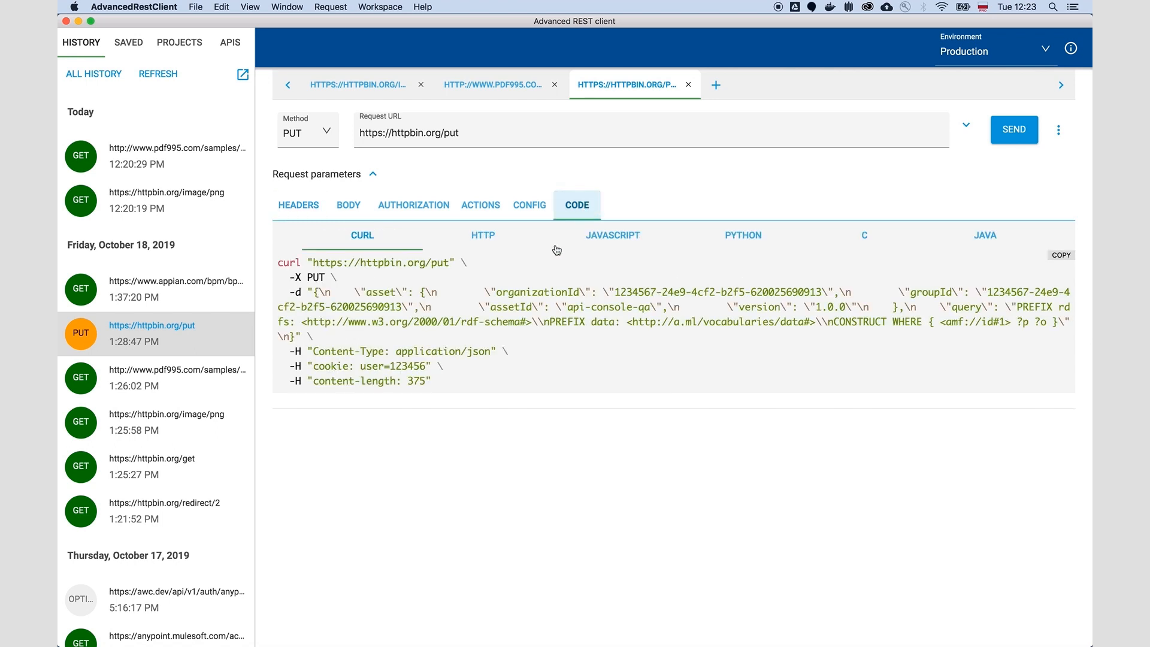
left_click(472, 245)
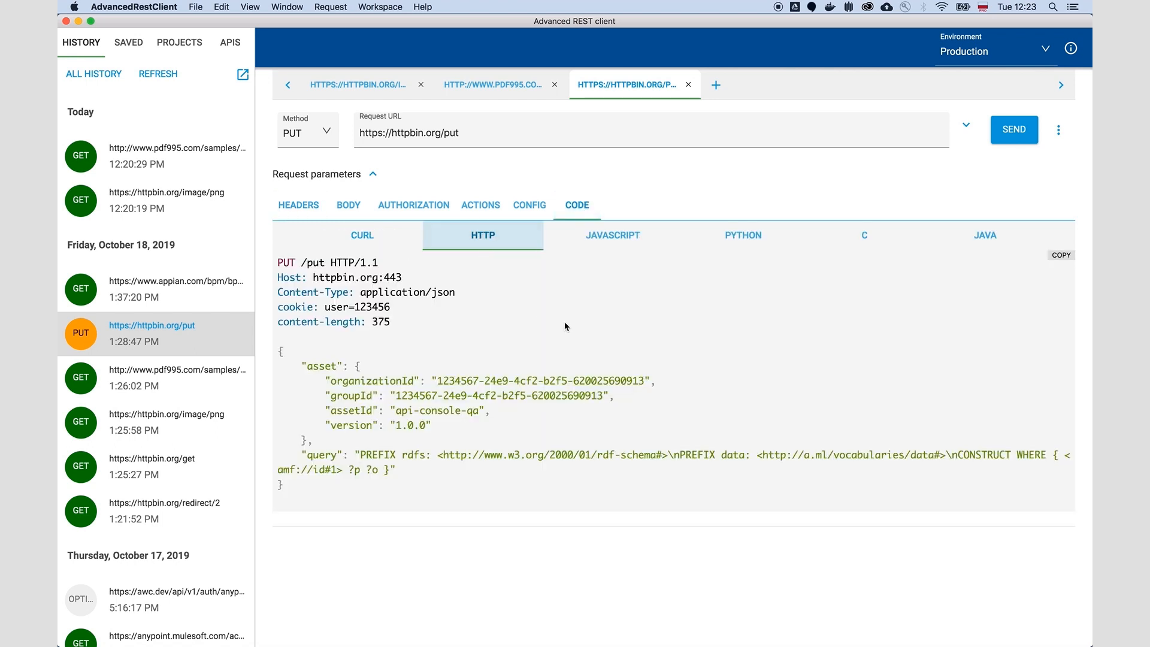
left_click(614, 240)
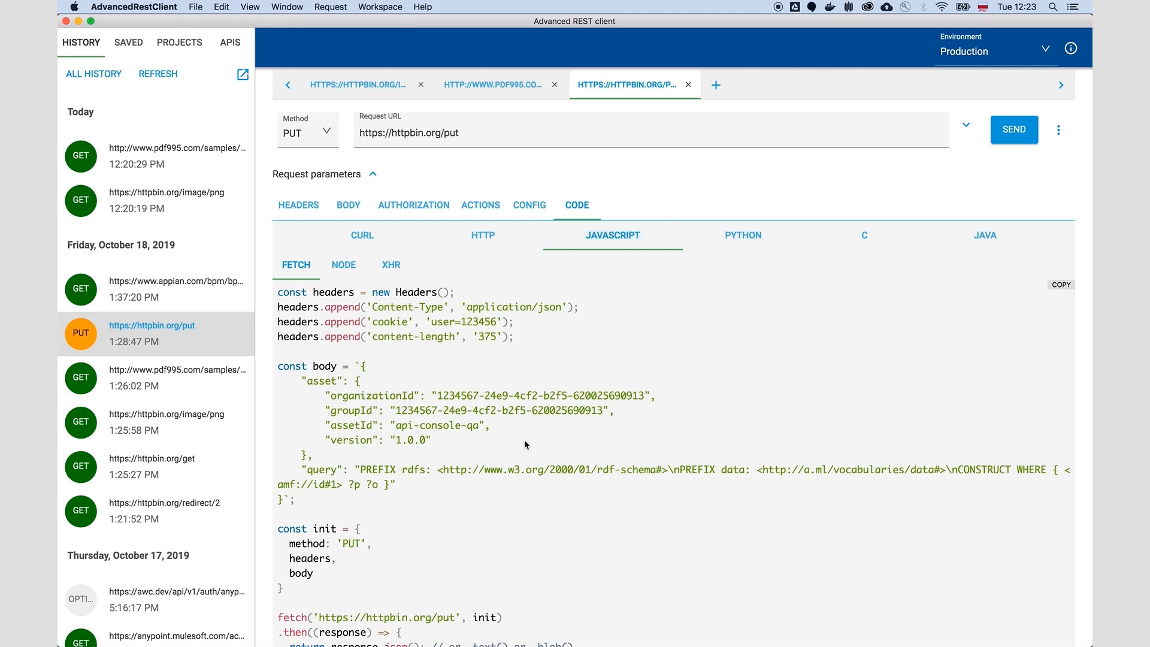
left_click(345, 267)
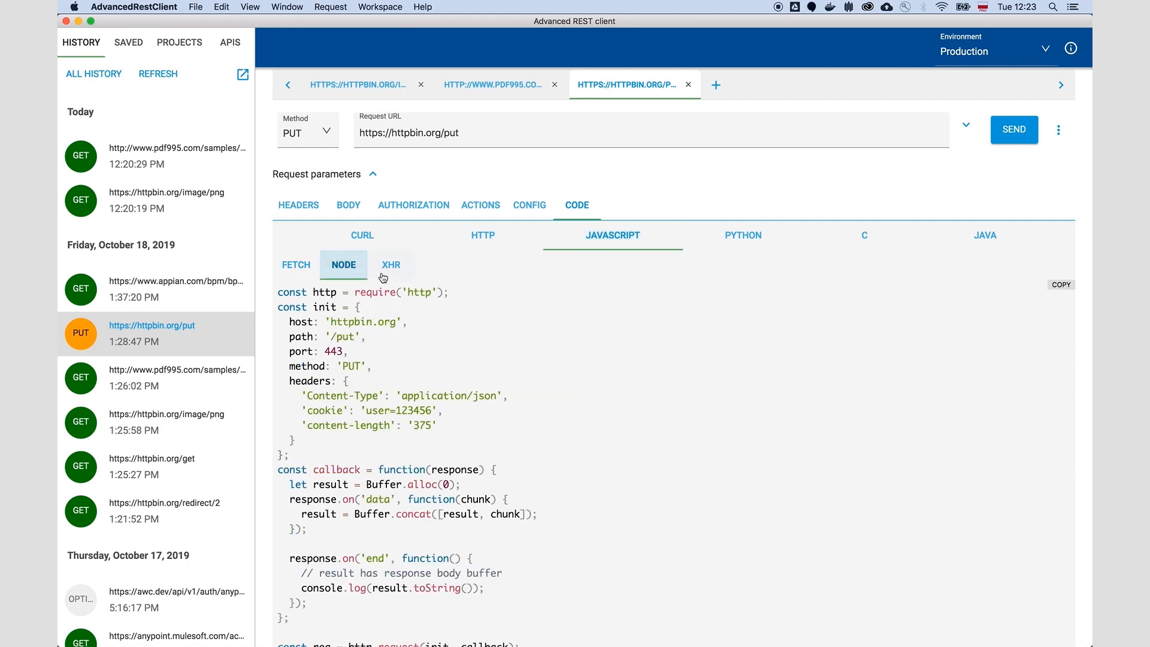
left_click(402, 275)
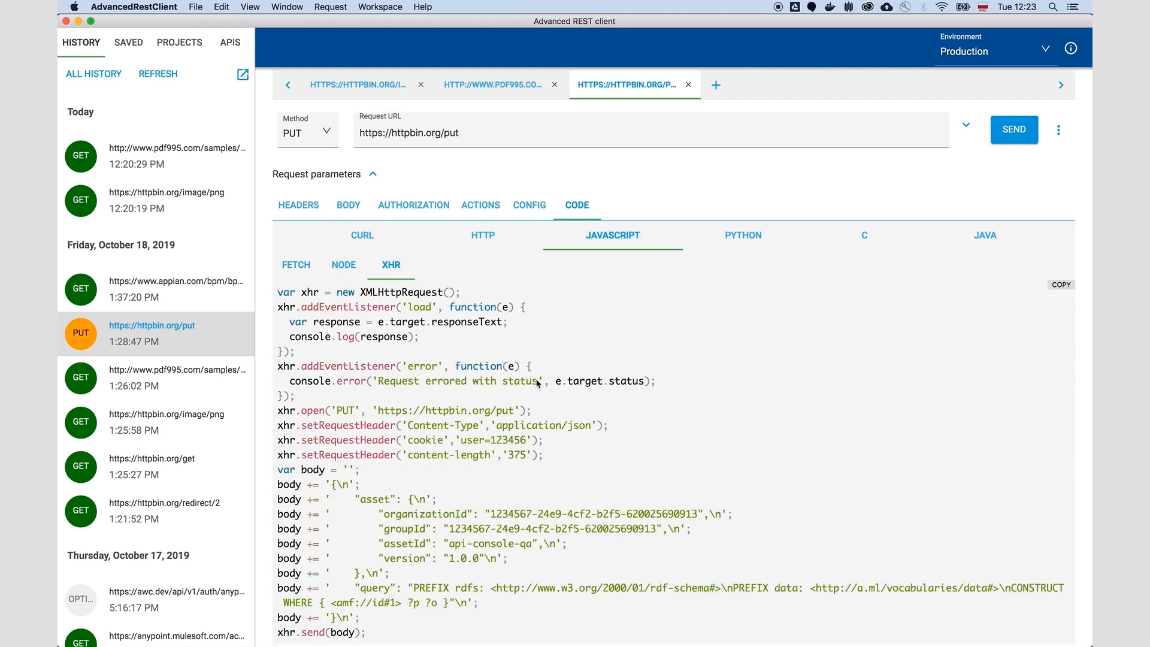
left_click(779, 237)
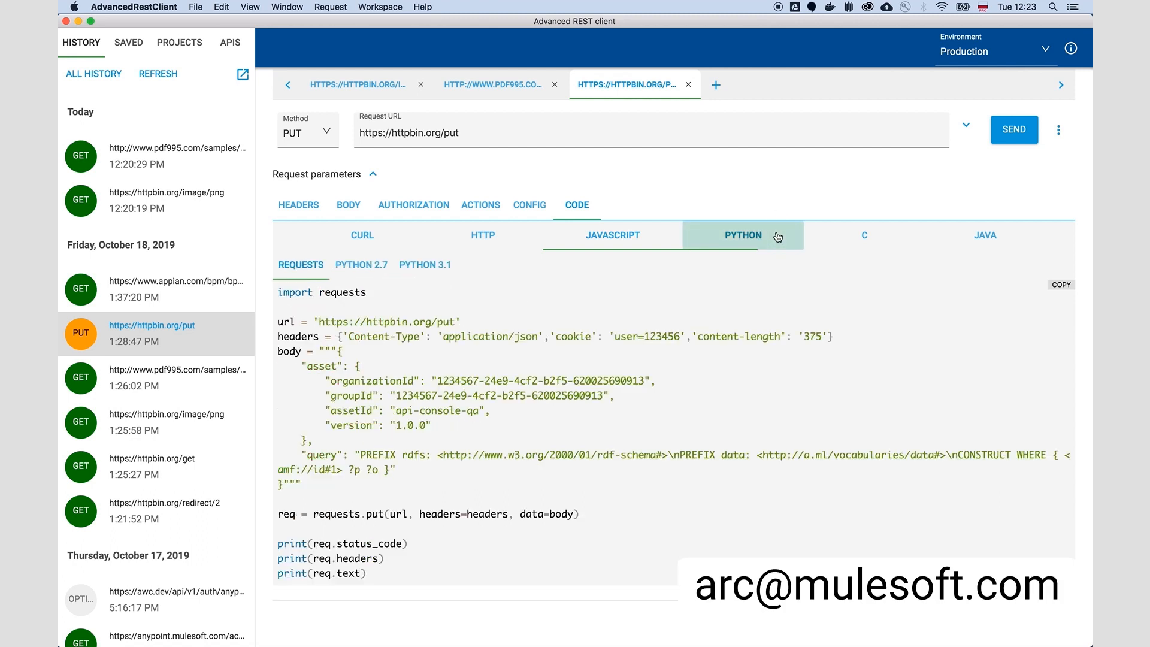
left_click(861, 235)
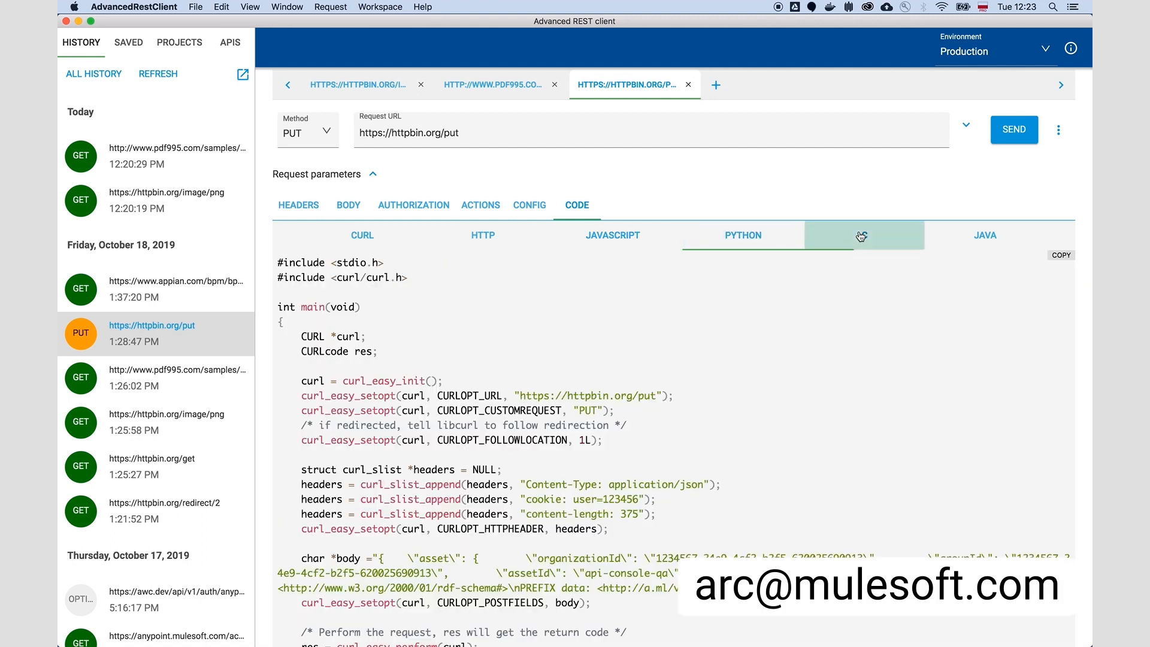
left_click(979, 238)
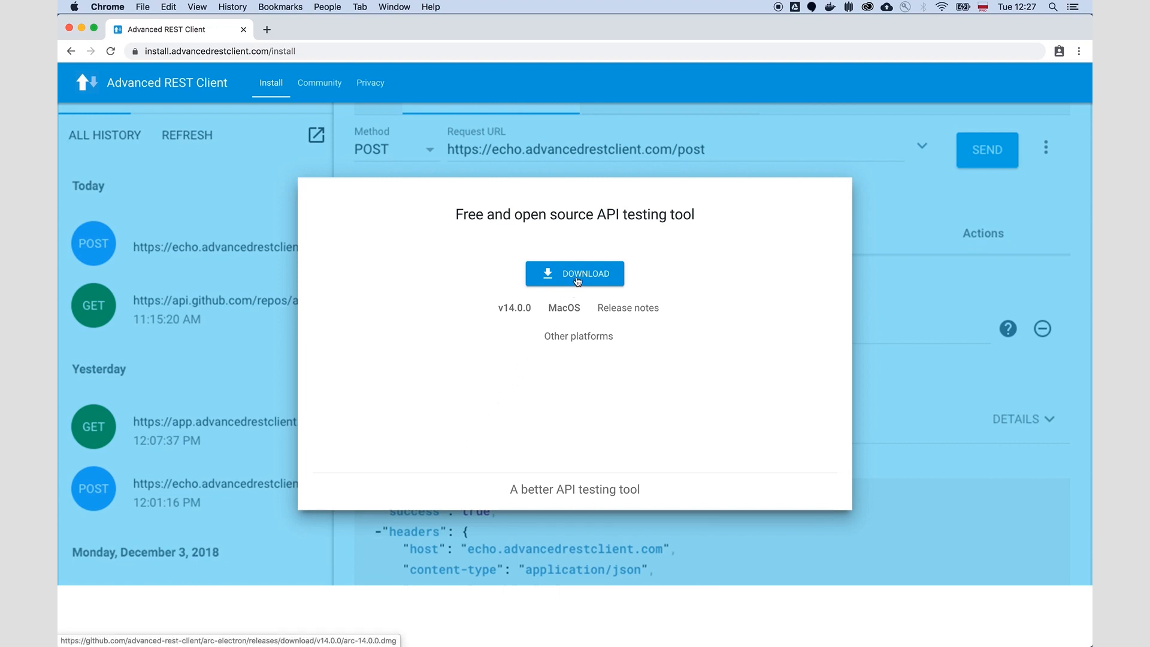
Step: Open the v14.0.0 release notes from the Advanced REST Client install page in Chrome and read the changes, bug fixes and goodies
left_click(590, 337)
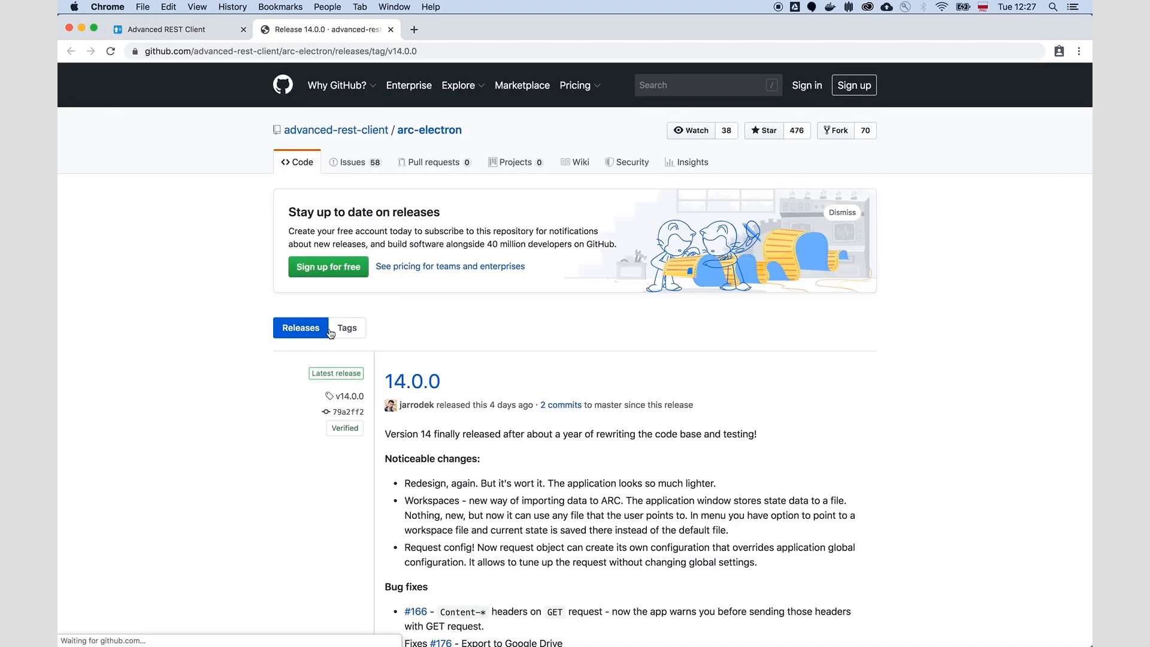
scroll(489, 477, "down", 5)
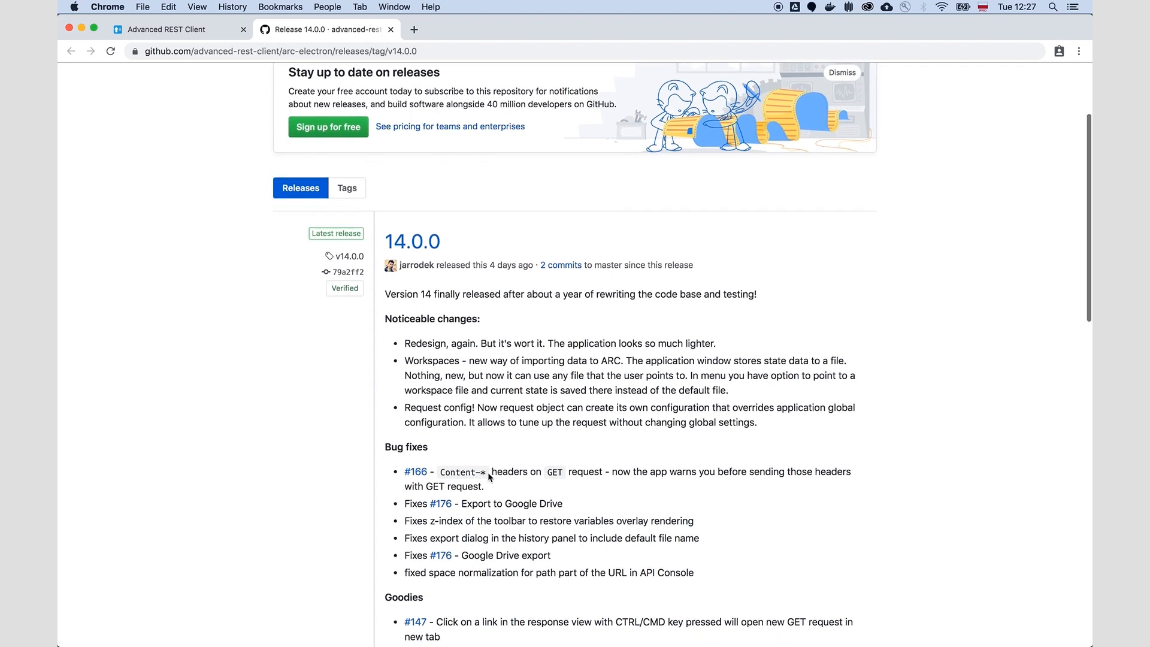
scroll(488, 476, "down", 2)
scroll(489, 476, "down", 2)
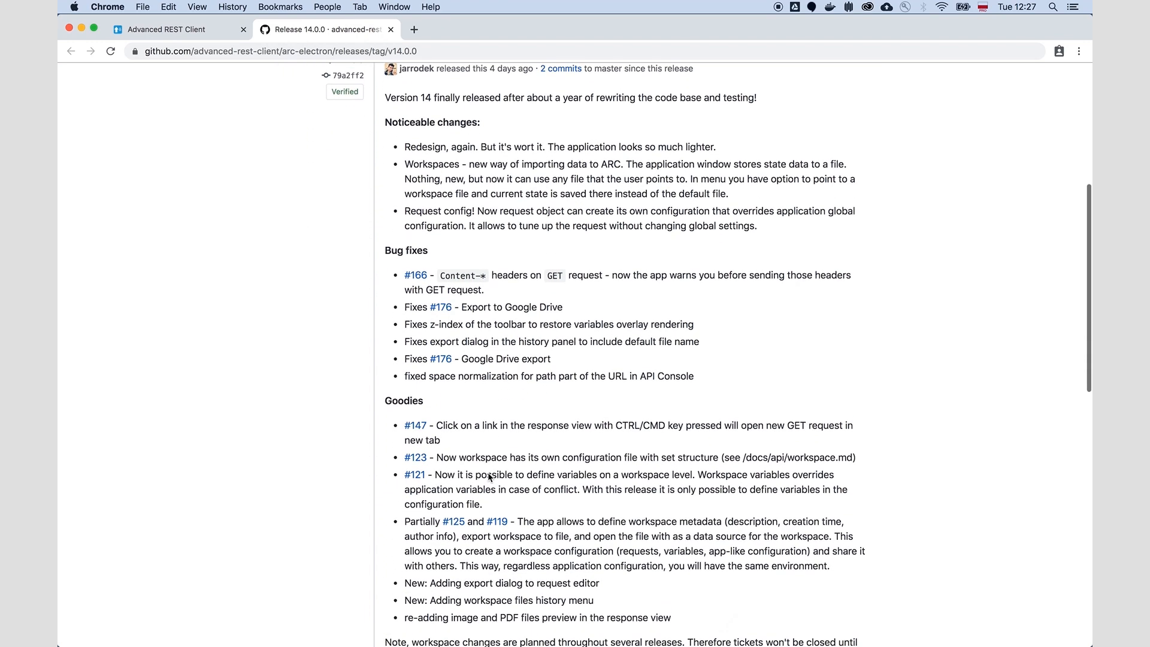